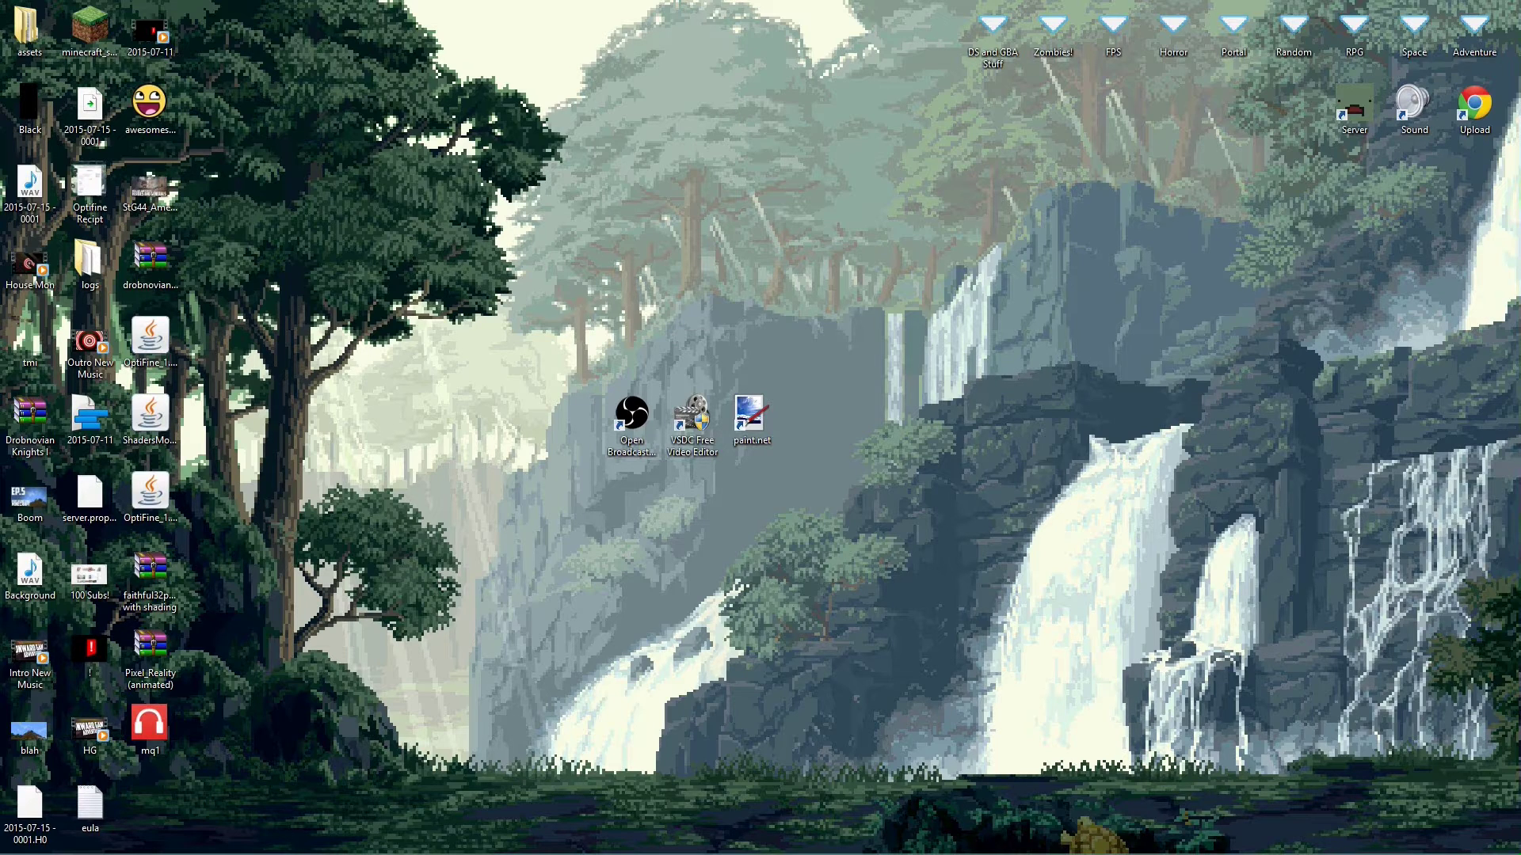
Bring the Open Broadcaster Software window onto the desktop and position it near the centre.
{"action": "left_click_drag", "start_coordinate": [531, 322], "coordinate": [666, 524]}
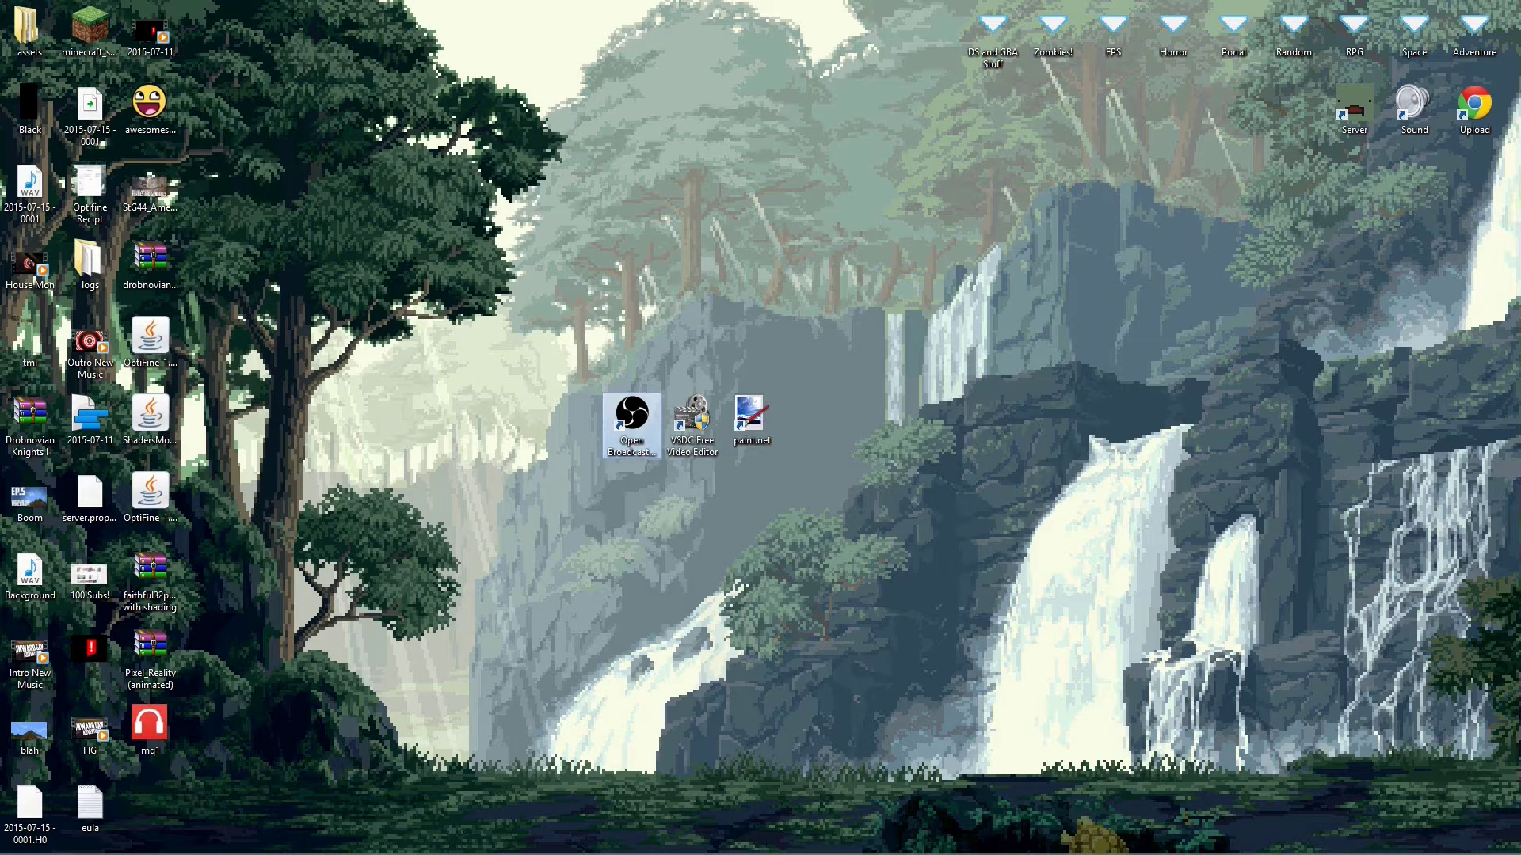
{"action": "left_click_drag", "start_coordinate": [695, 0], "coordinate": [792, 154]}
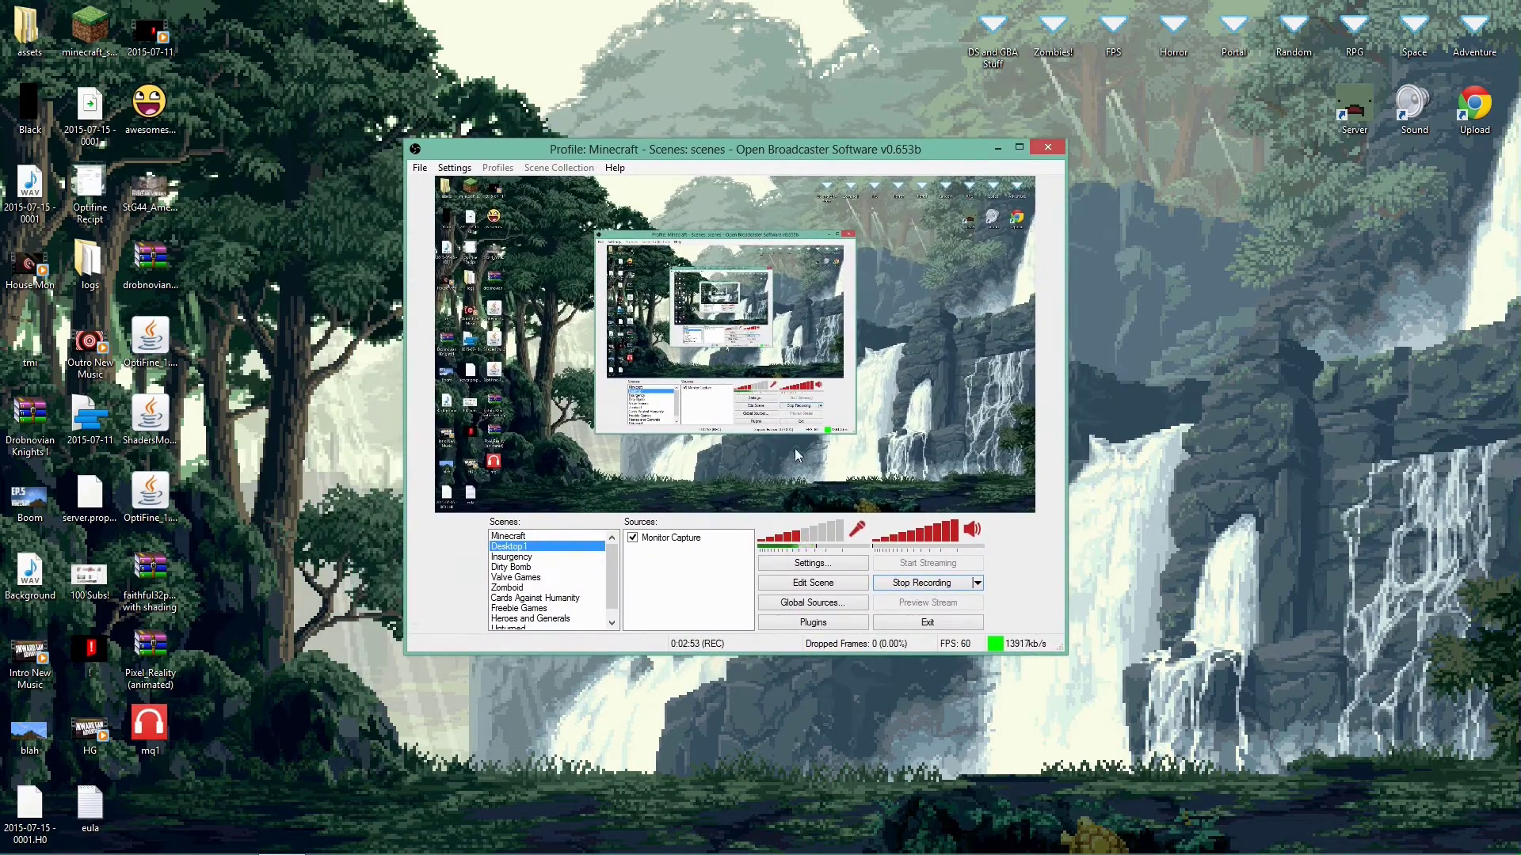
{"action": "mouse_move", "coordinate": [672, 150]}
{"action": "left_mouse_down"}
{"action": "mouse_move", "coordinate": [702, 106]}
{"action": "mouse_move", "coordinate": [662, 113]}
{"action": "mouse_move", "coordinate": [663, 150]}
{"action": "left_mouse_up"}
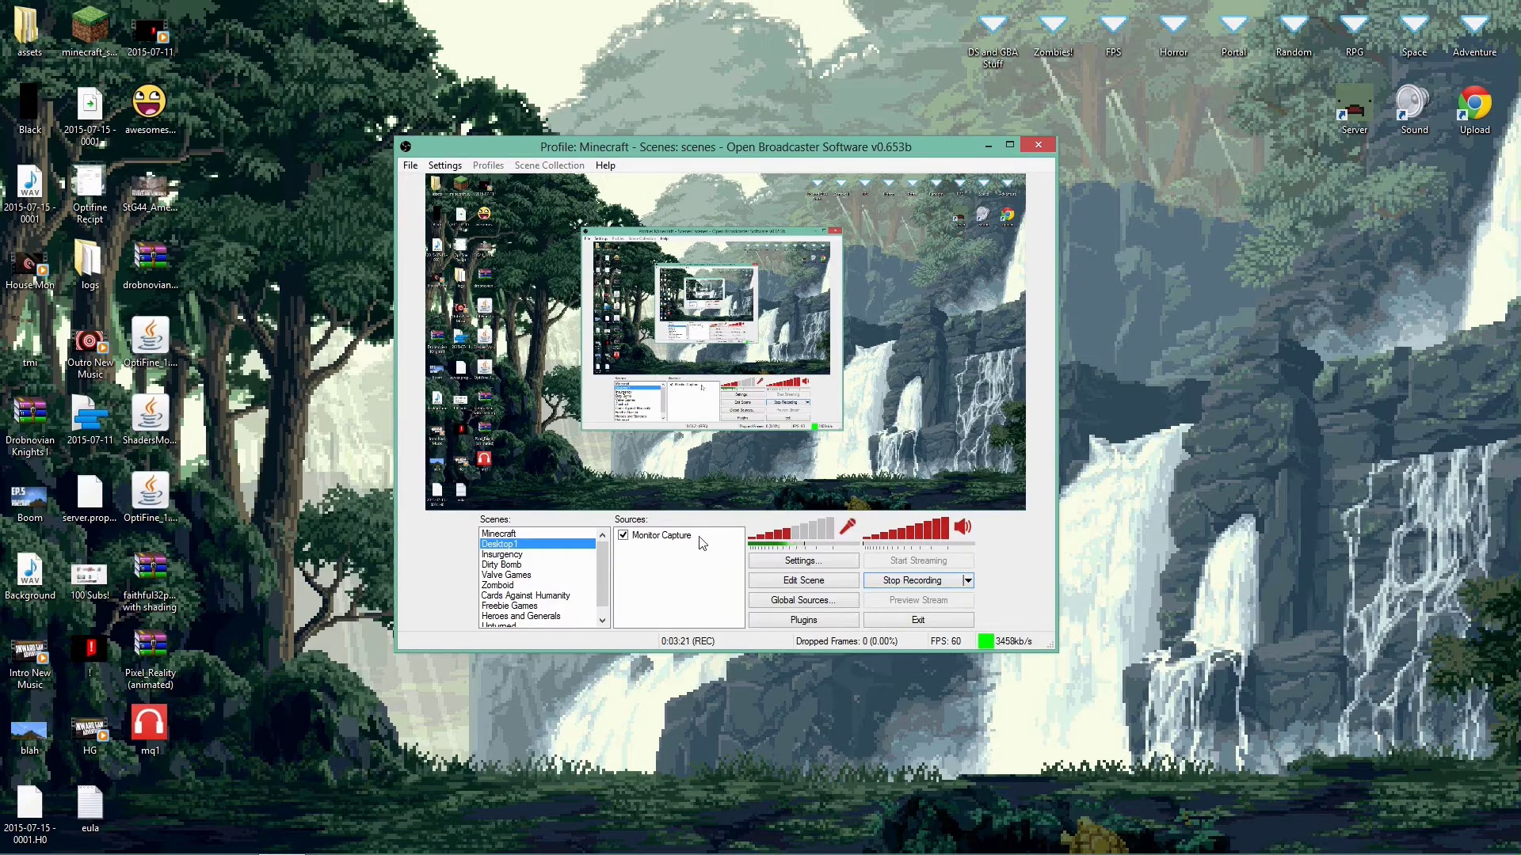
{"action": "mouse_move", "coordinate": [709, 150]}
{"action": "left_mouse_down"}
{"action": "mouse_move", "coordinate": [731, 56]}
{"action": "mouse_move", "coordinate": [717, 155]}
{"action": "mouse_move", "coordinate": [726, 144]}
{"action": "left_mouse_up"}
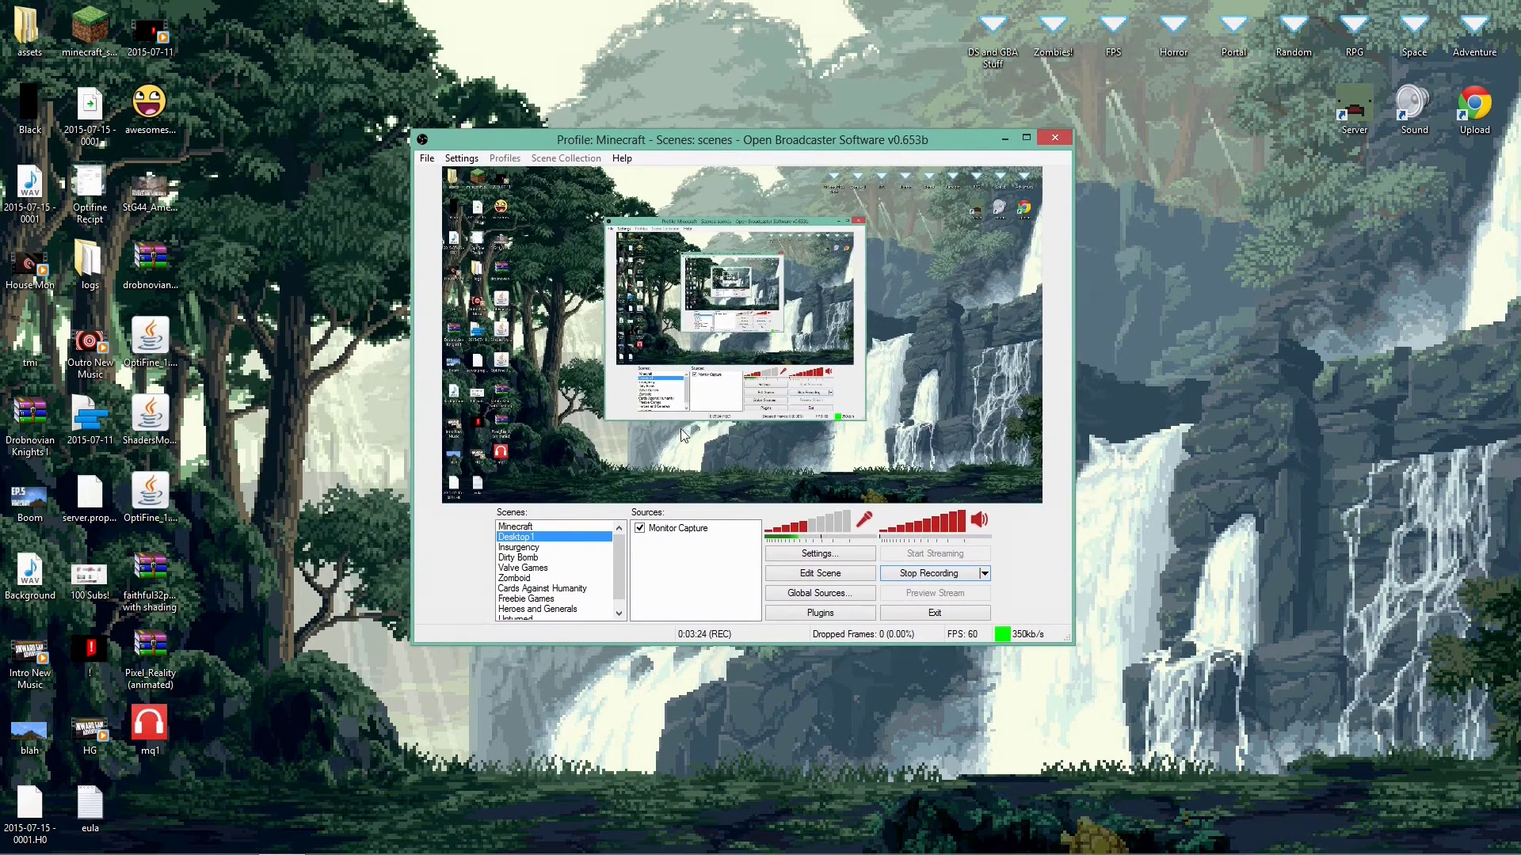
{"action": "right_click", "coordinate": [674, 566]}
{"action": "mouse_move", "coordinate": [710, 577]}
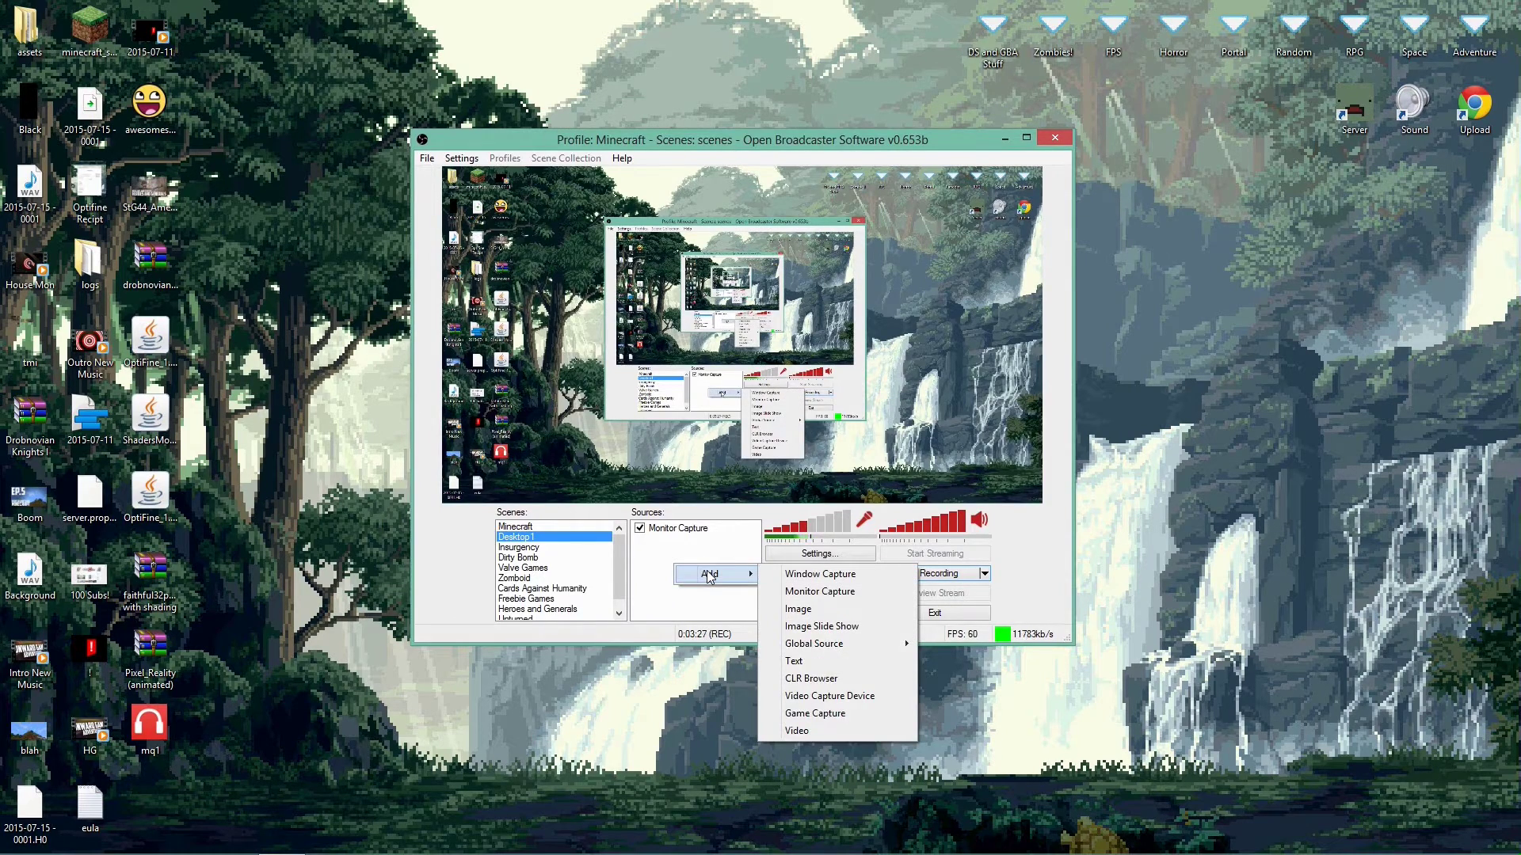
{"action": "left_click", "coordinate": [728, 579]}
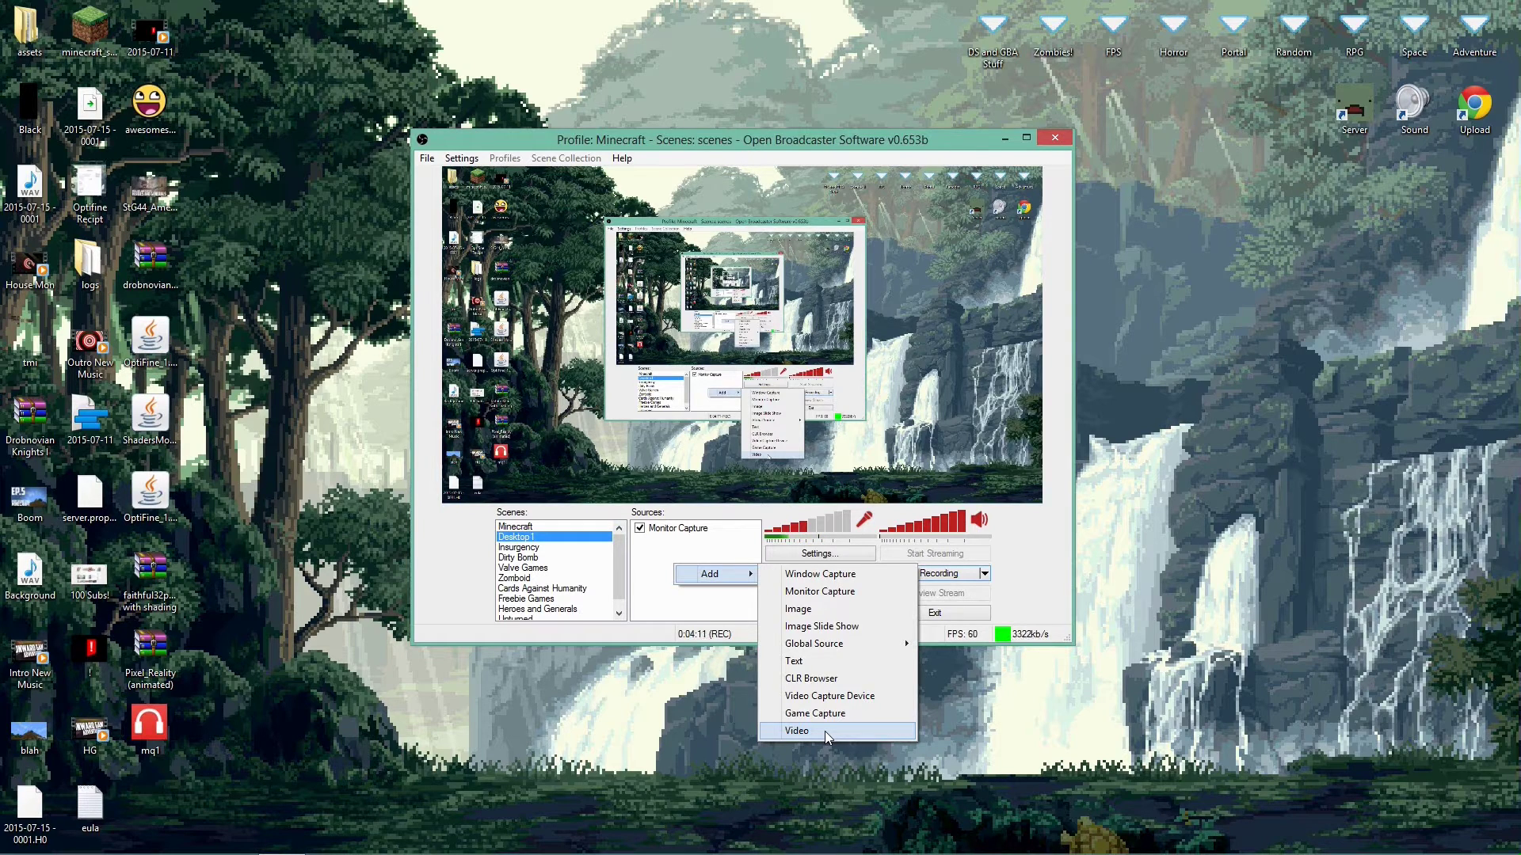
{"action": "left_click", "coordinate": [691, 630]}
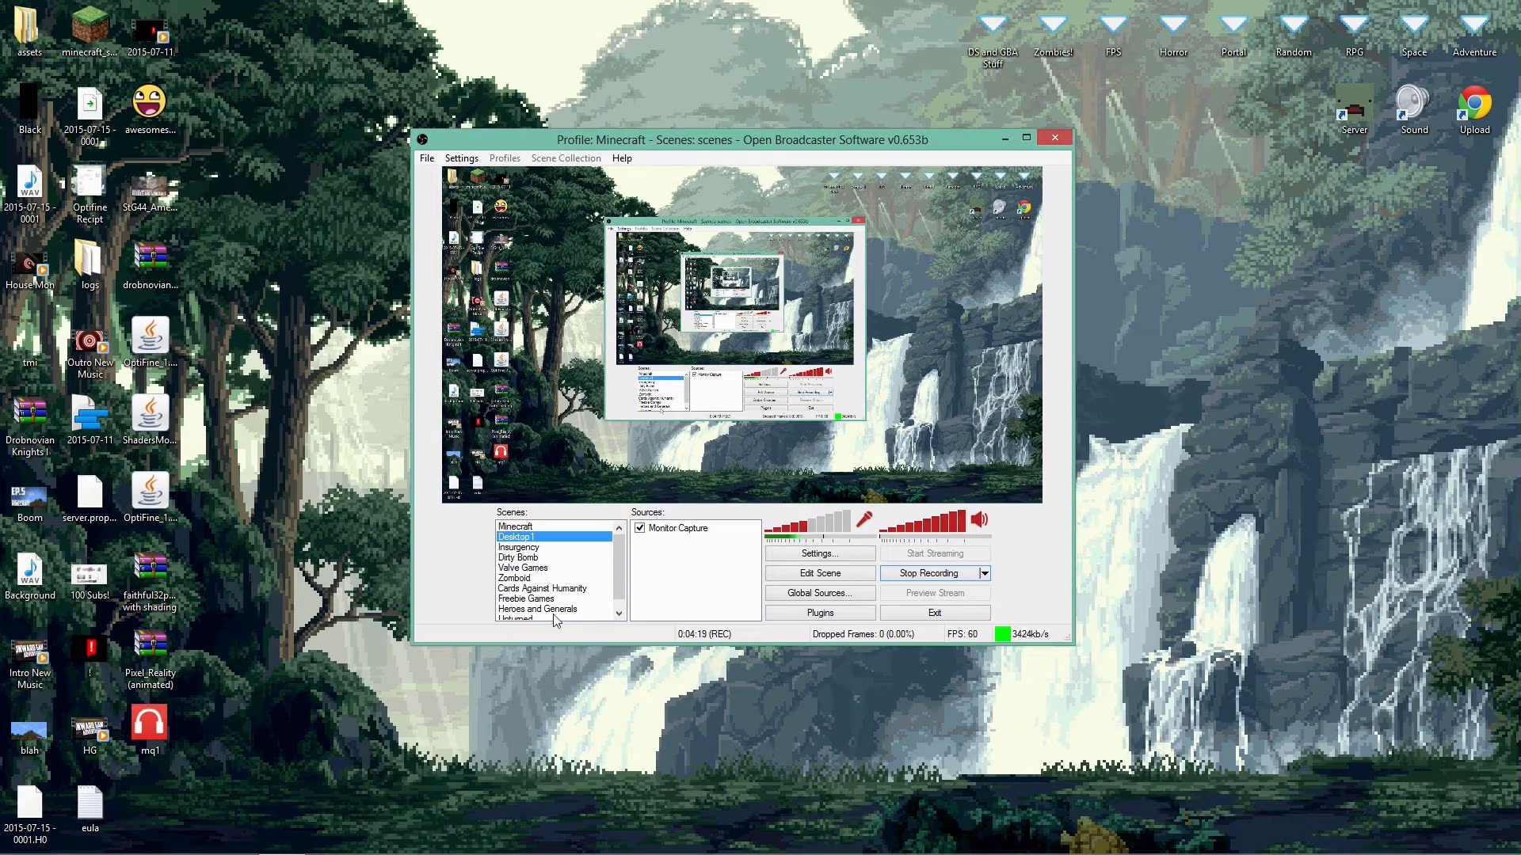
Add an image source to the Desktop 1 scene using the Blue Sample file from the Channel Resources folder.
{"action": "right_click", "coordinate": [689, 555]}
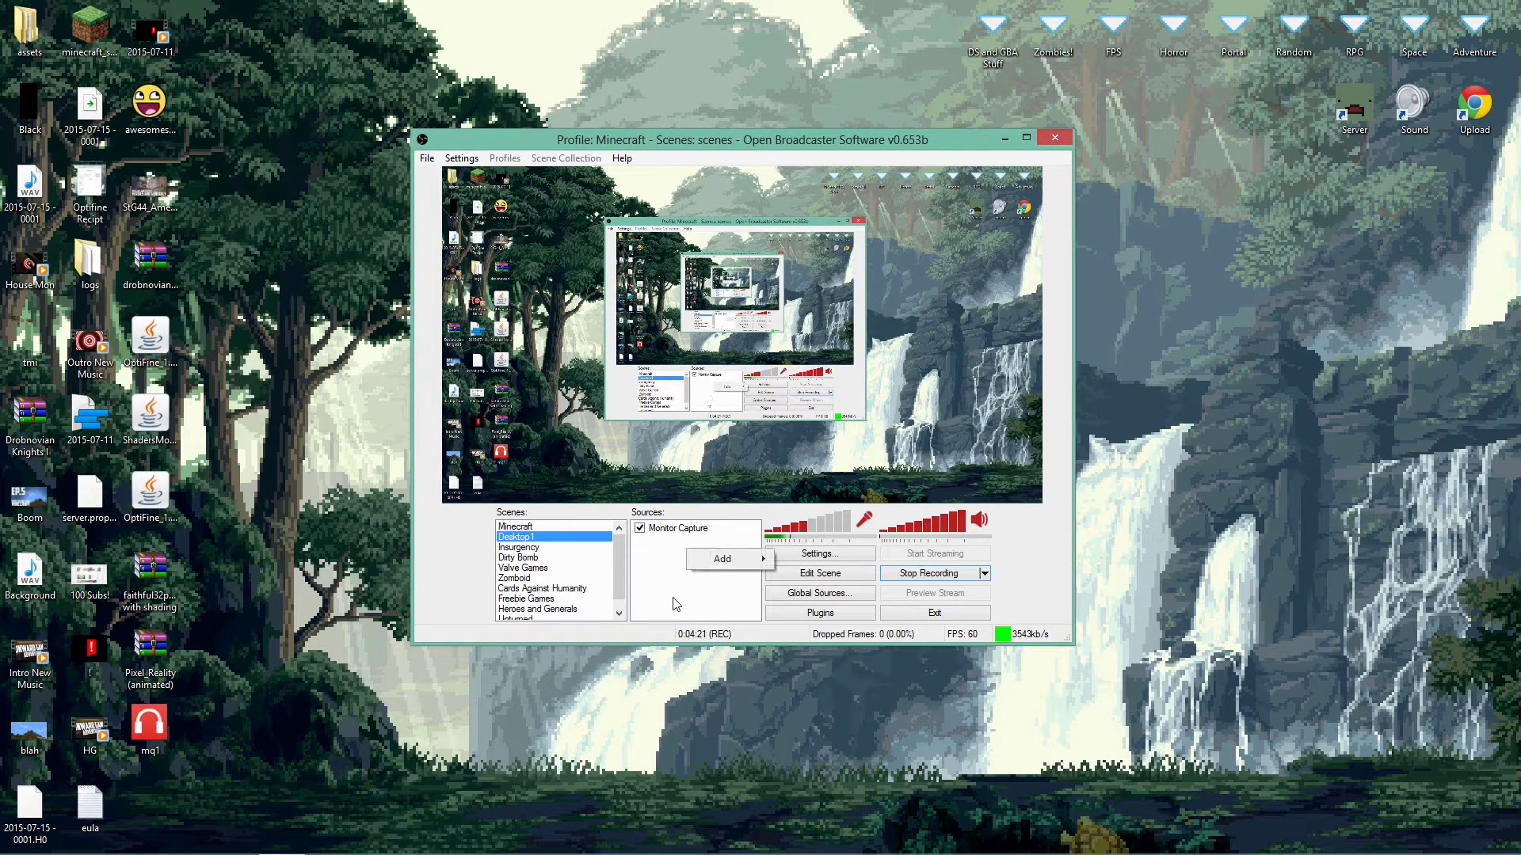
{"action": "mouse_move", "coordinate": [743, 569]}
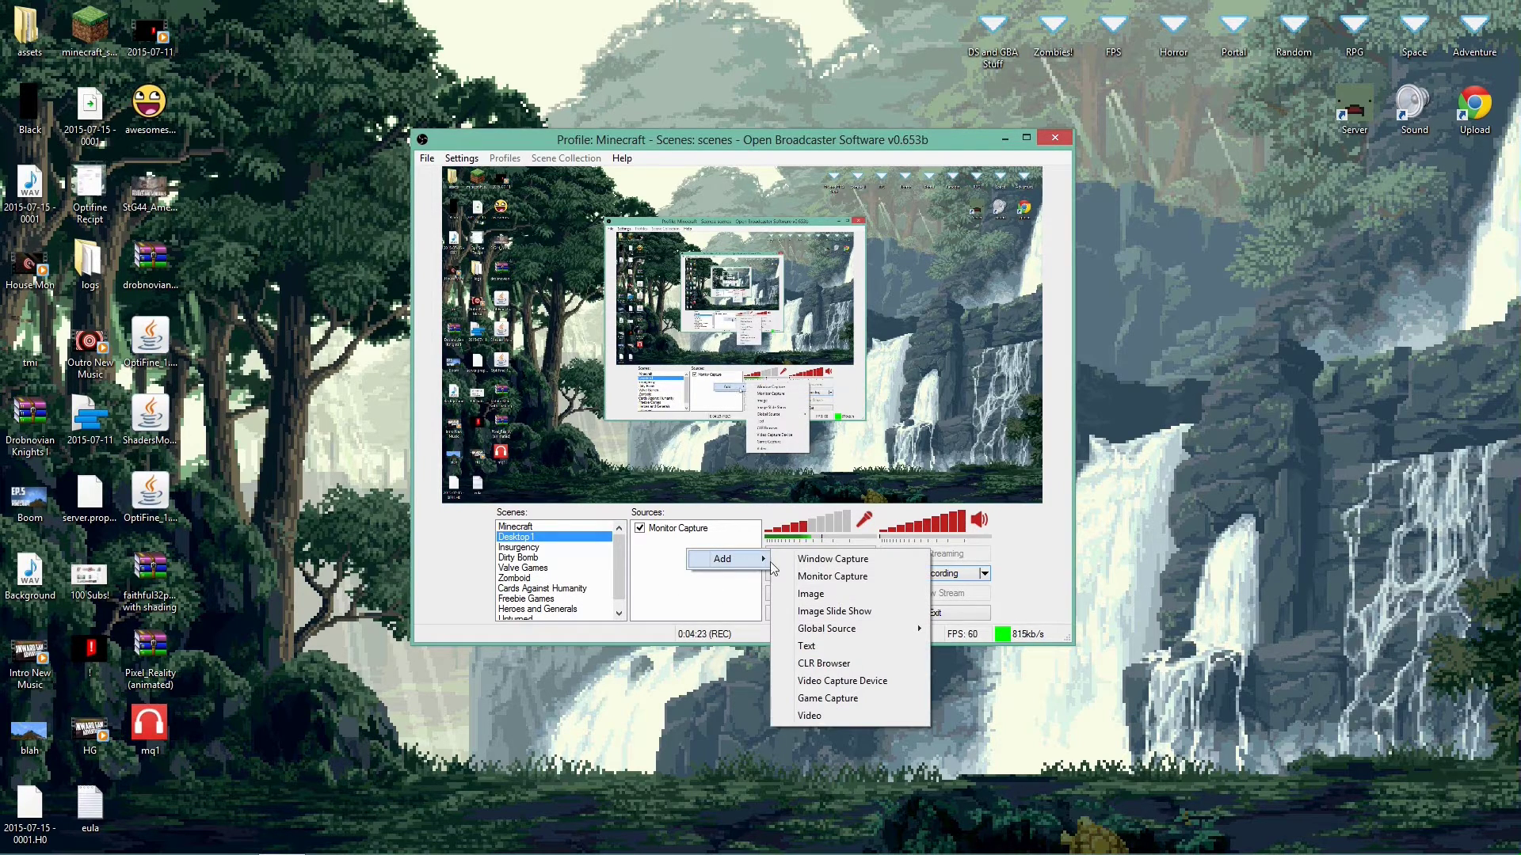
{"action": "left_click", "coordinate": [812, 594]}
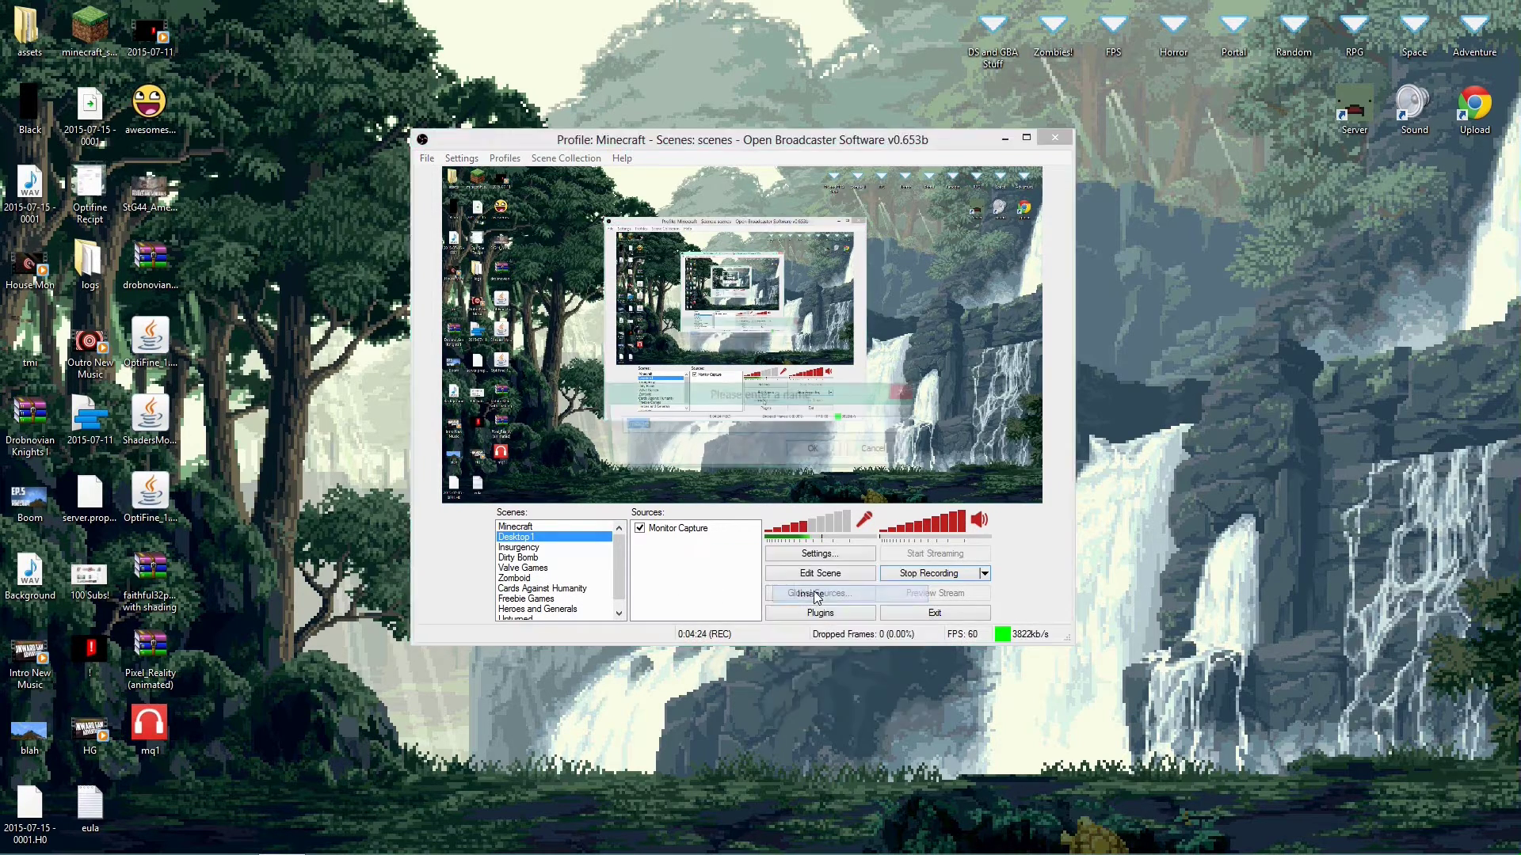
{"action": "left_click", "coordinate": [816, 450]}
{"action": "left_click", "coordinate": [846, 305]}
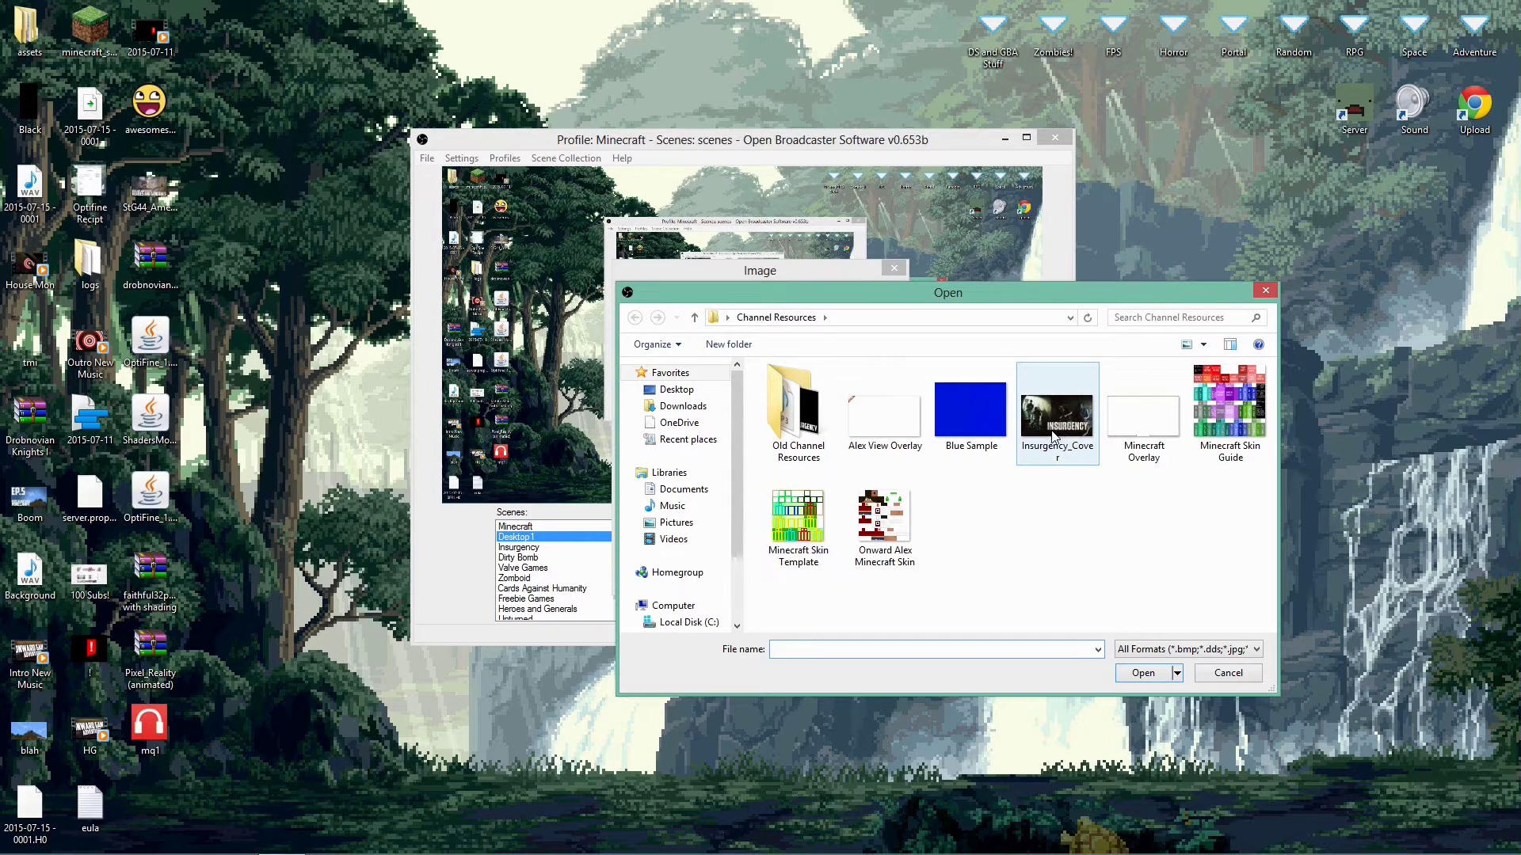
{"action": "left_click", "coordinate": [950, 406]}
{"action": "left_click", "coordinate": [1170, 673]}
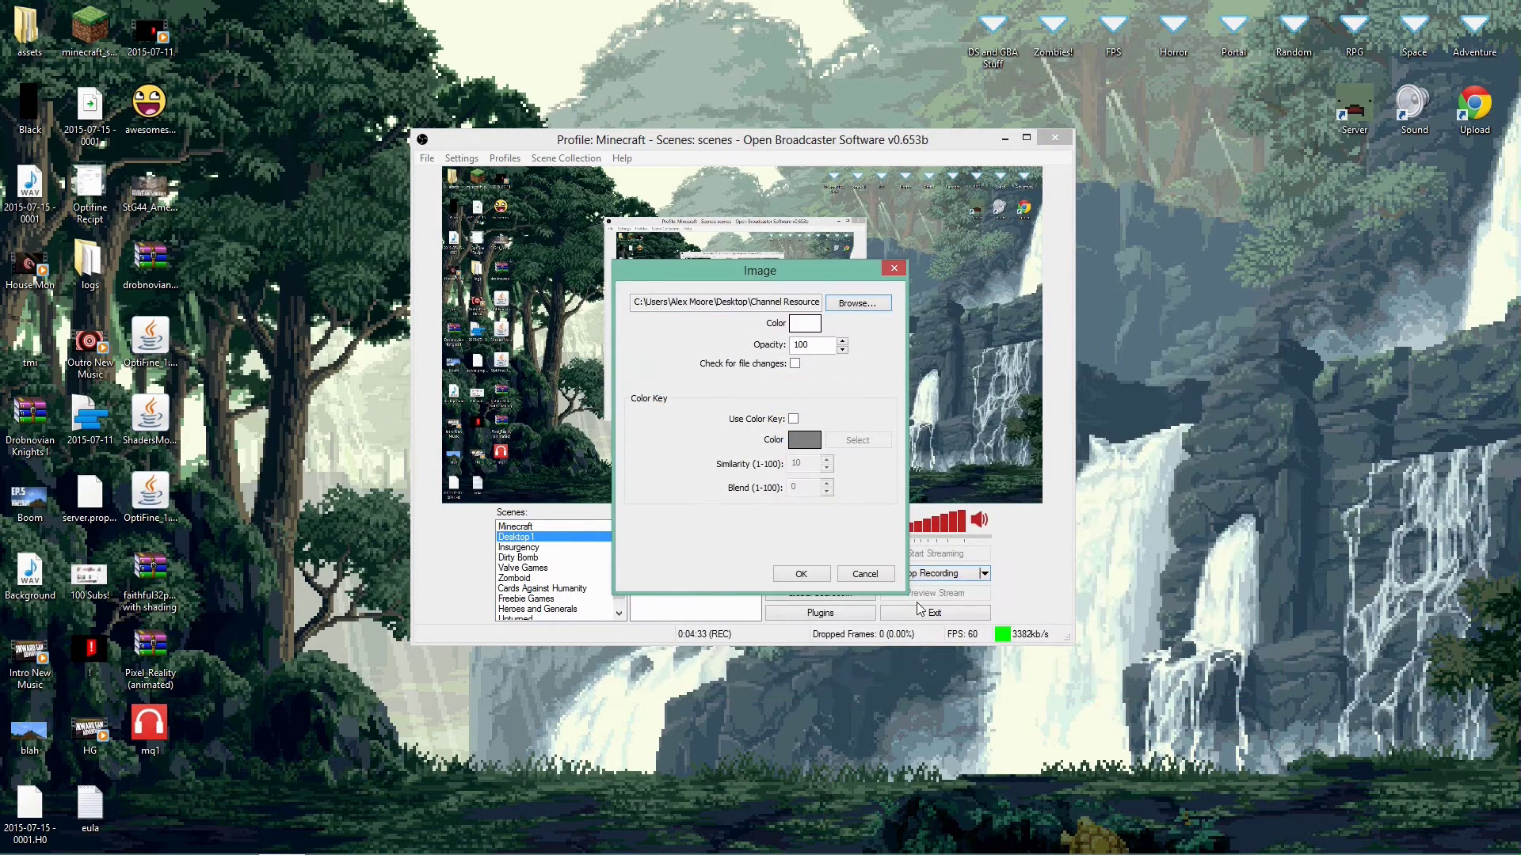
{"action": "left_click", "coordinate": [801, 573]}
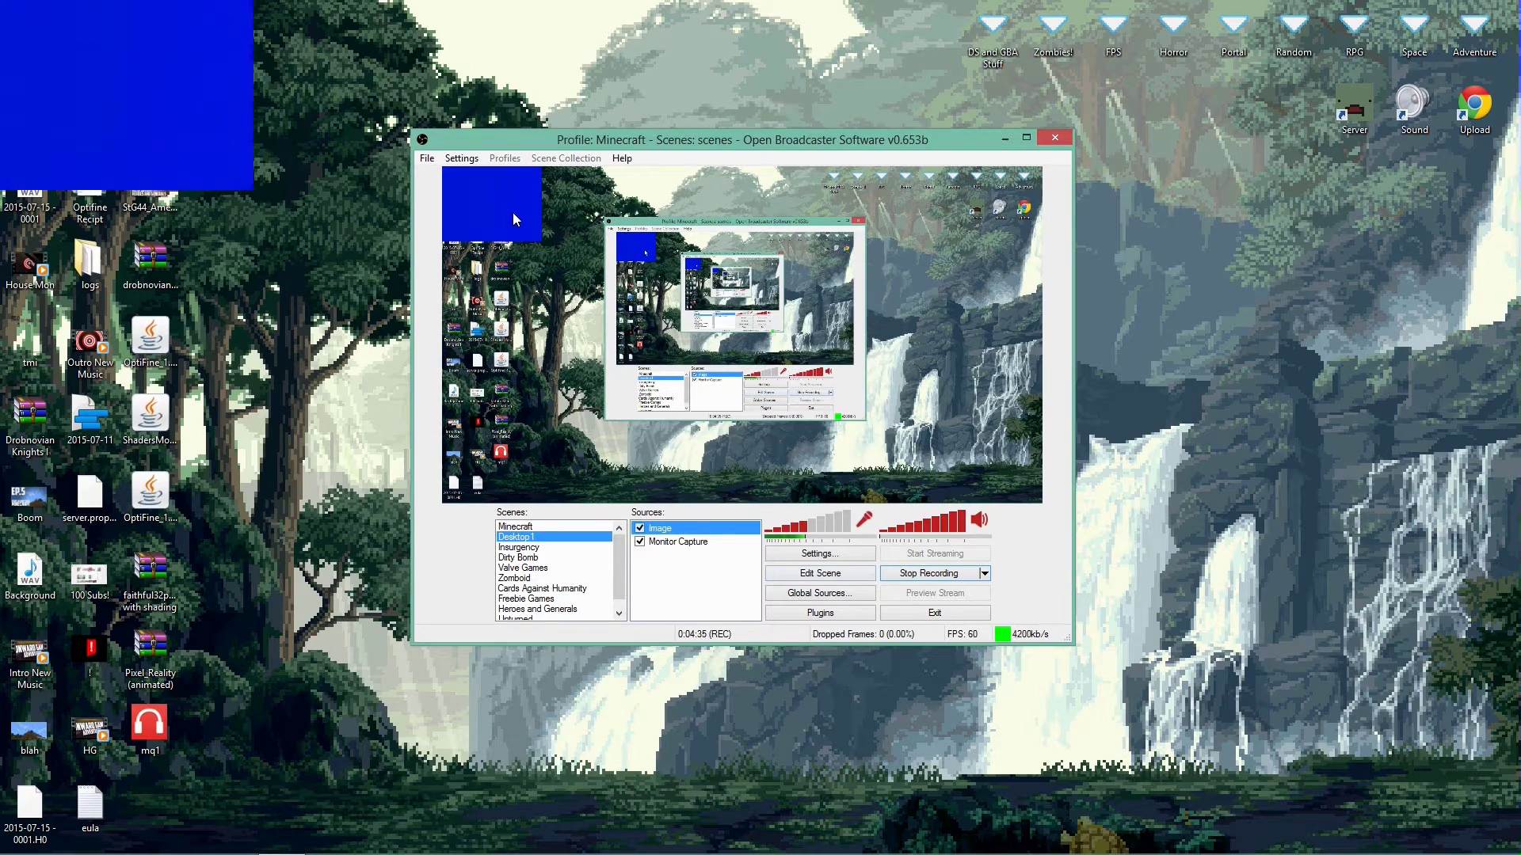
Turn on scene editing, move the blue image toward the preview's upper-right area, and enlarge it from a corner.
{"action": "right_click", "coordinate": [686, 533]}
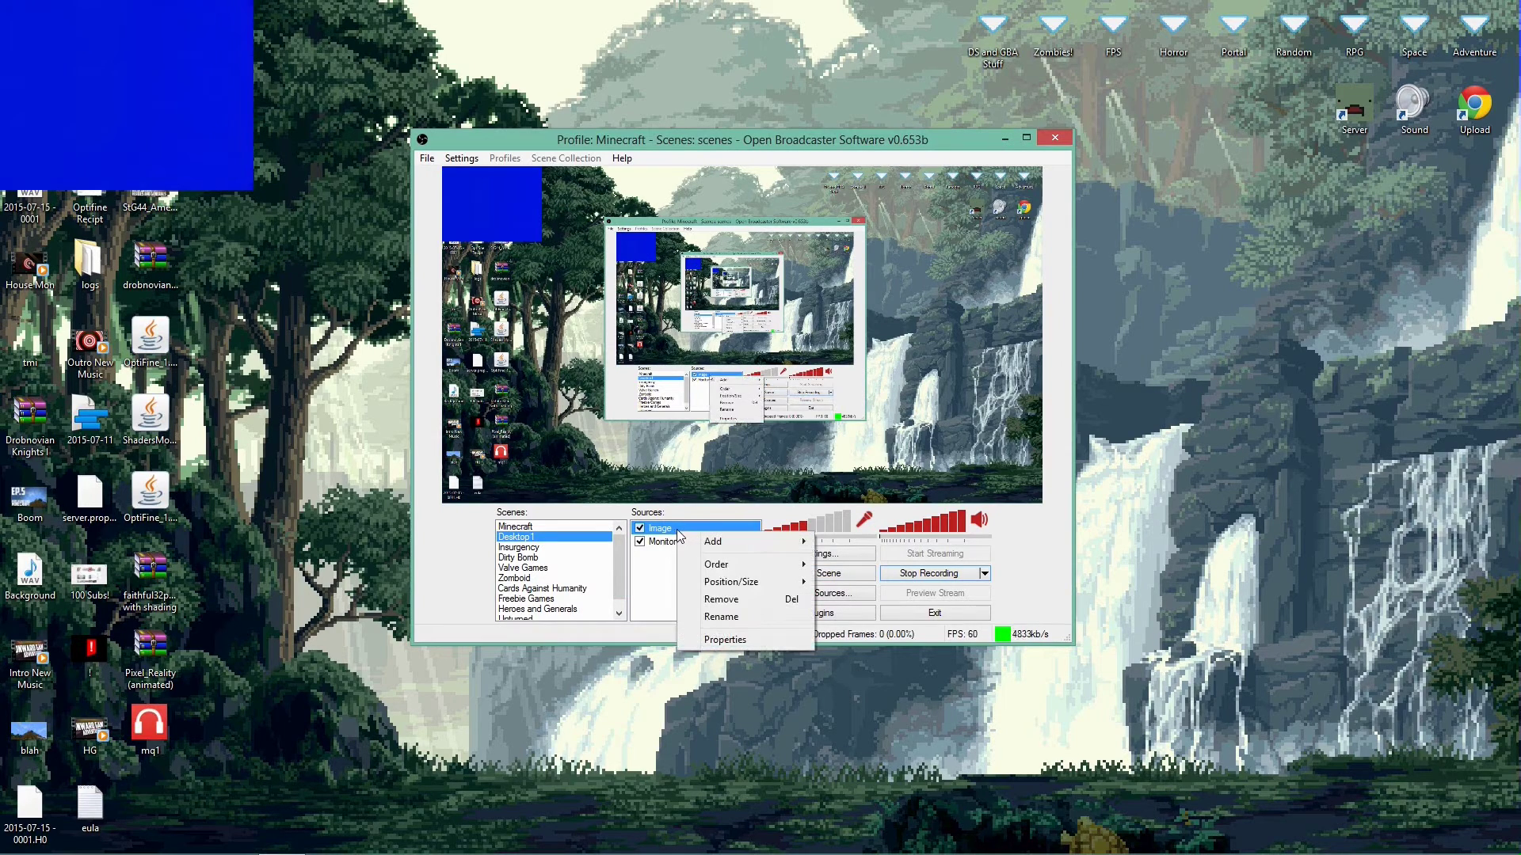
{"action": "mouse_move", "coordinate": [728, 583]}
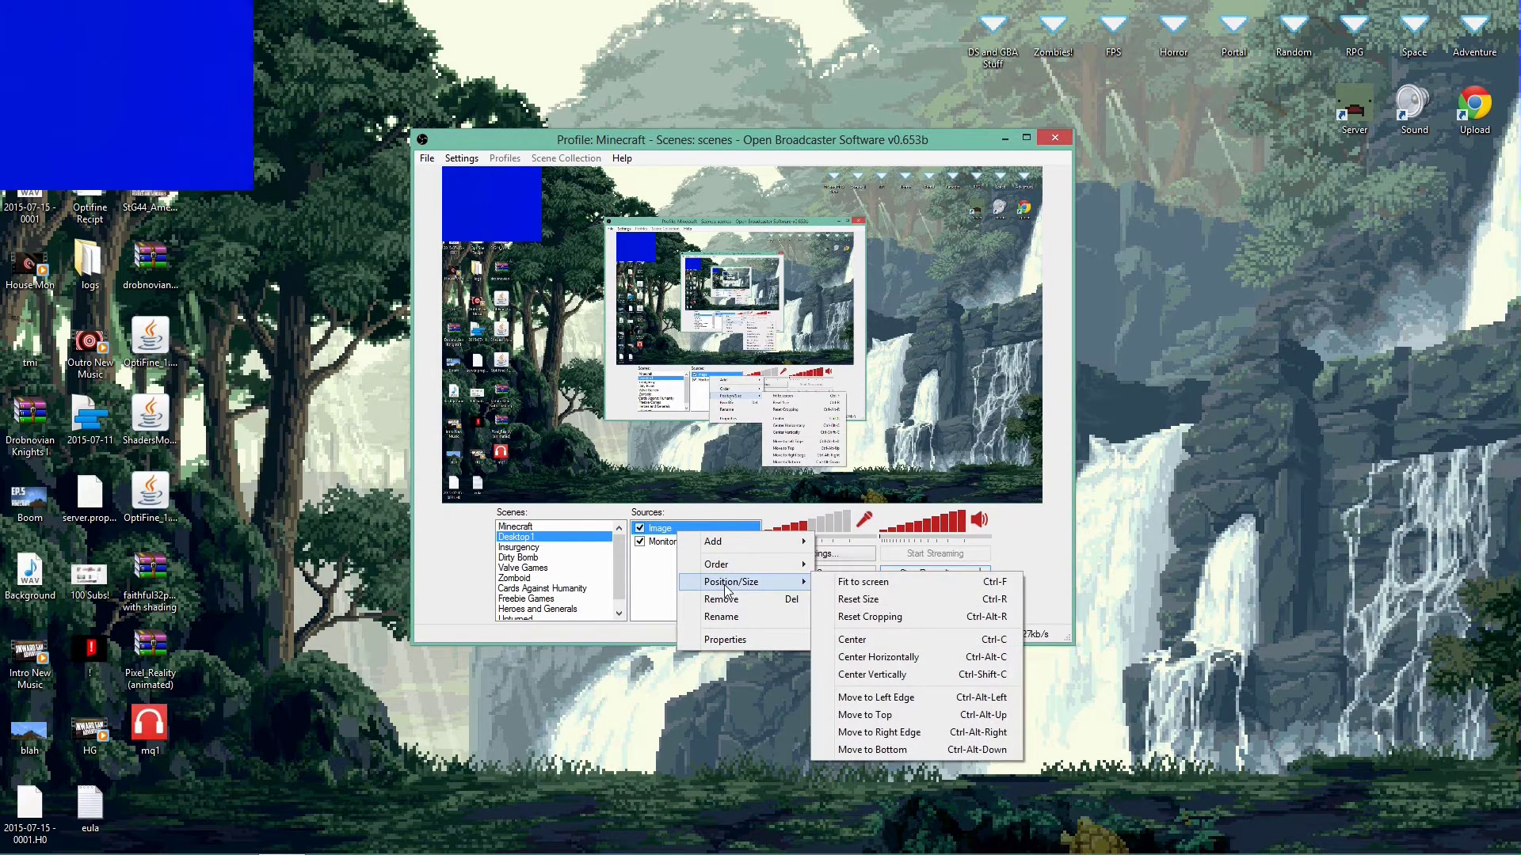
{"action": "left_click", "coordinate": [668, 586]}
{"action": "left_click", "coordinate": [818, 575]}
{"action": "left_click_drag", "start_coordinate": [487, 214], "coordinate": [912, 343]}
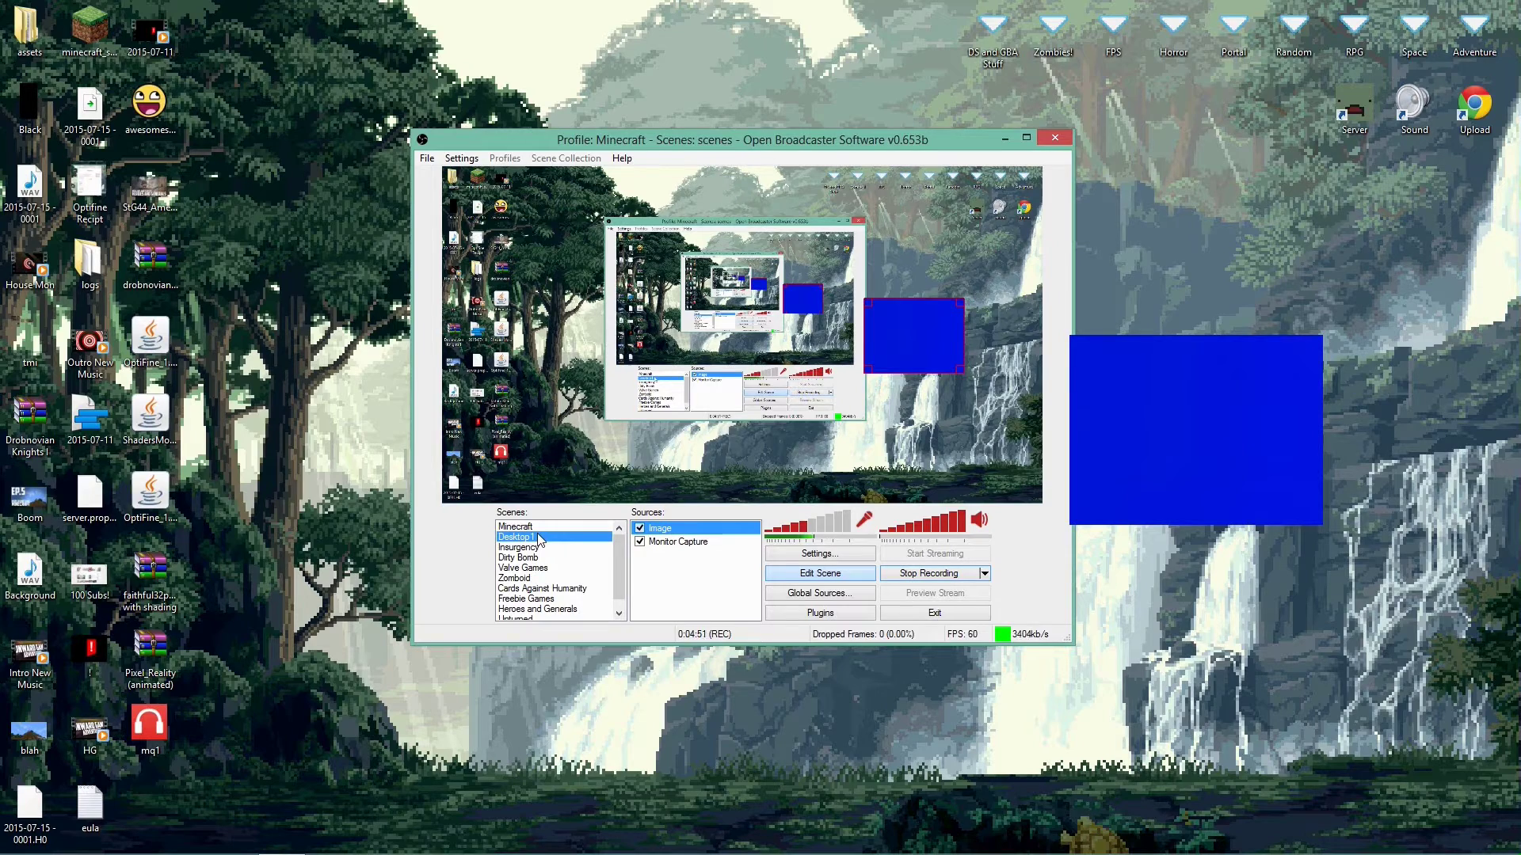
{"action": "left_click_drag", "start_coordinate": [929, 326], "coordinate": [990, 211]}
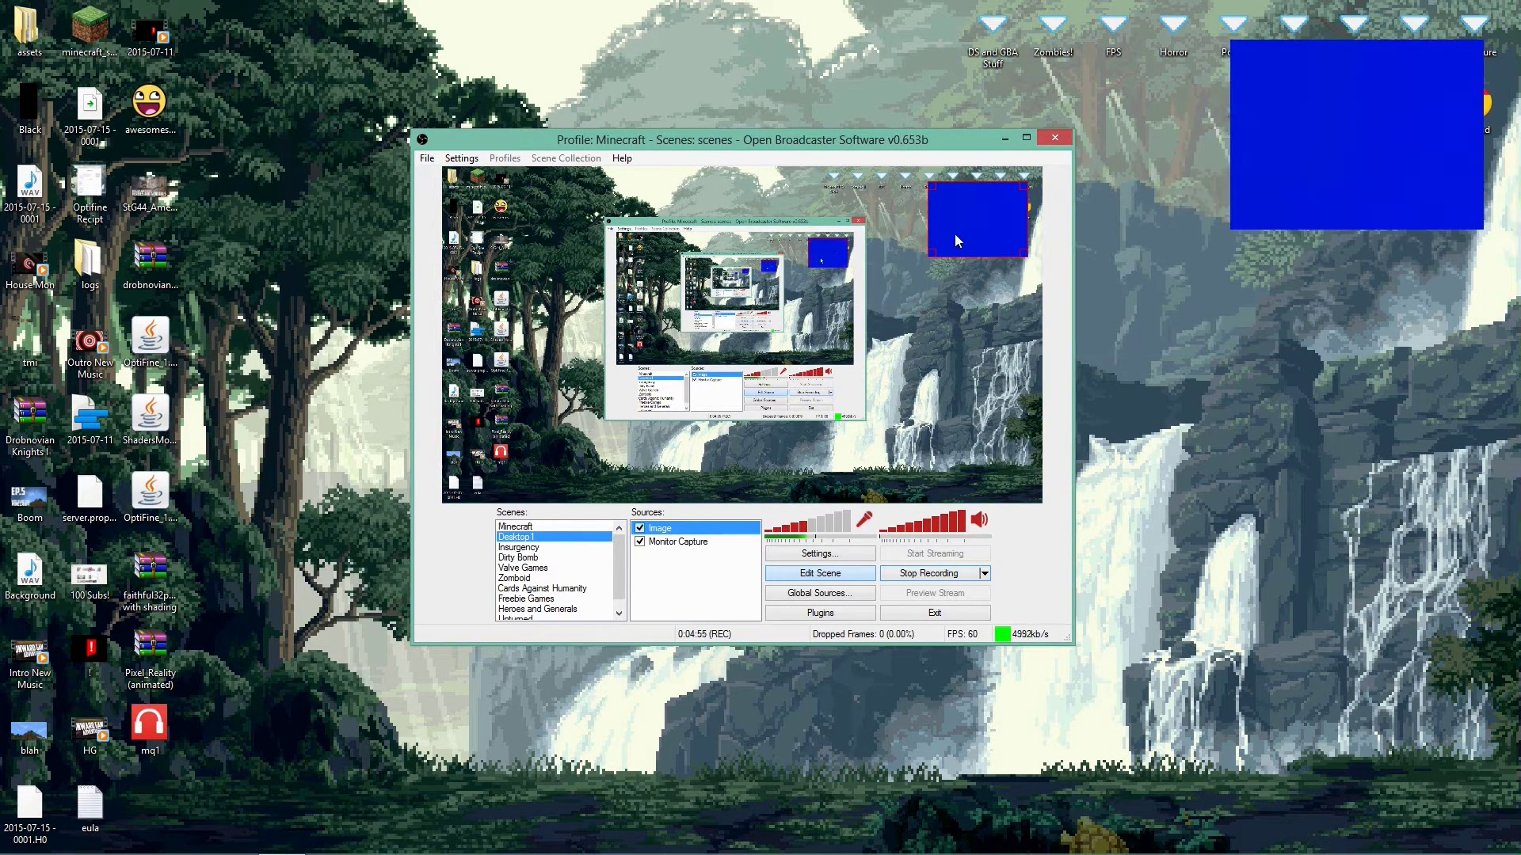
{"action": "left_click_drag", "start_coordinate": [931, 254], "coordinate": [833, 316]}
Remove the blue image source from the Desktop 1 scene and confirm the deletion.
{"action": "right_click", "coordinate": [660, 529]}
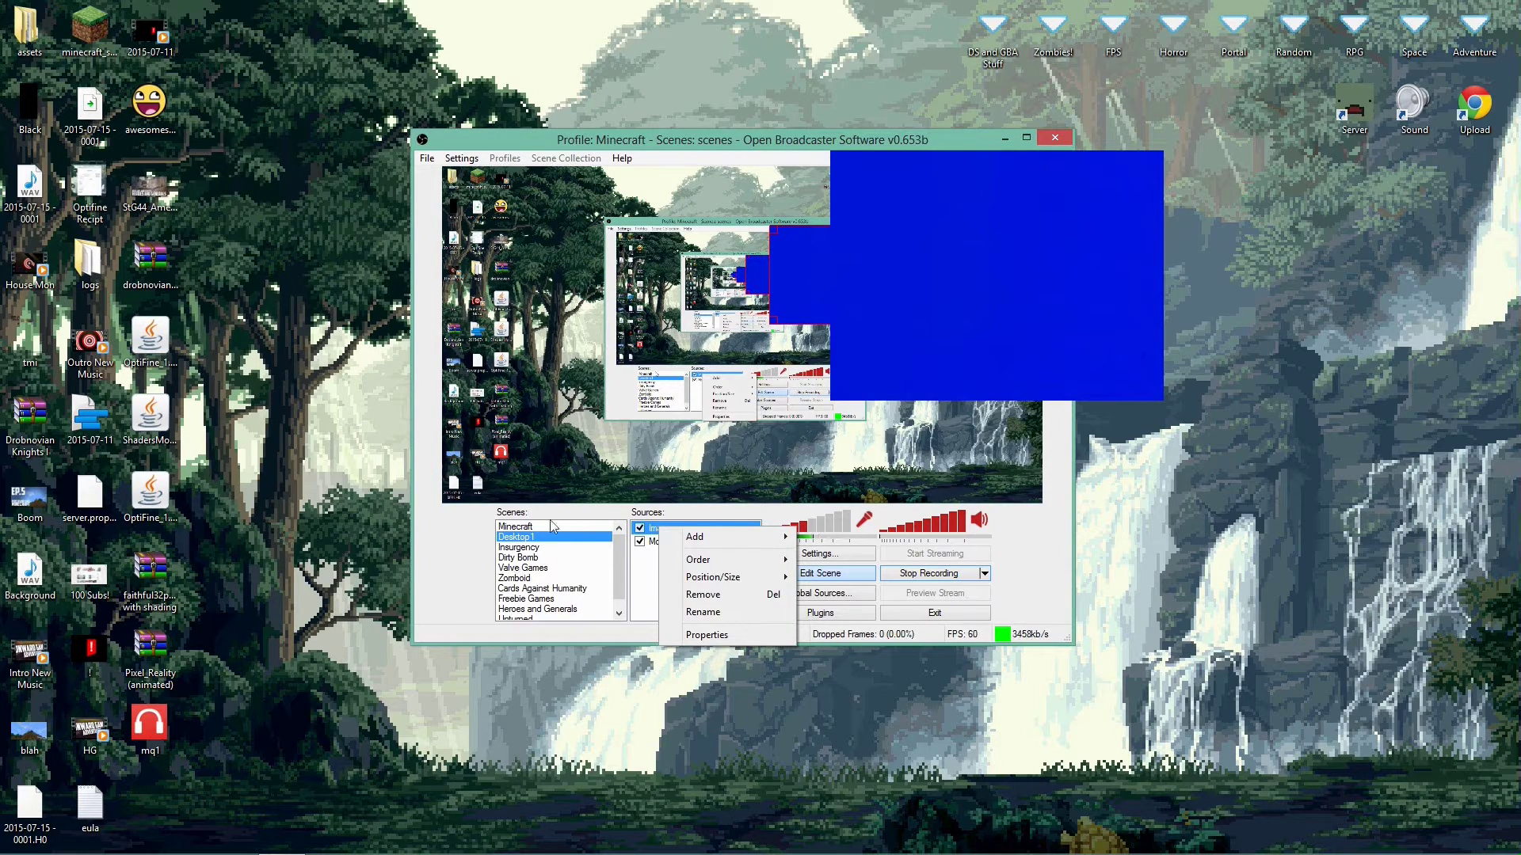
{"action": "left_click", "coordinate": [718, 602]}
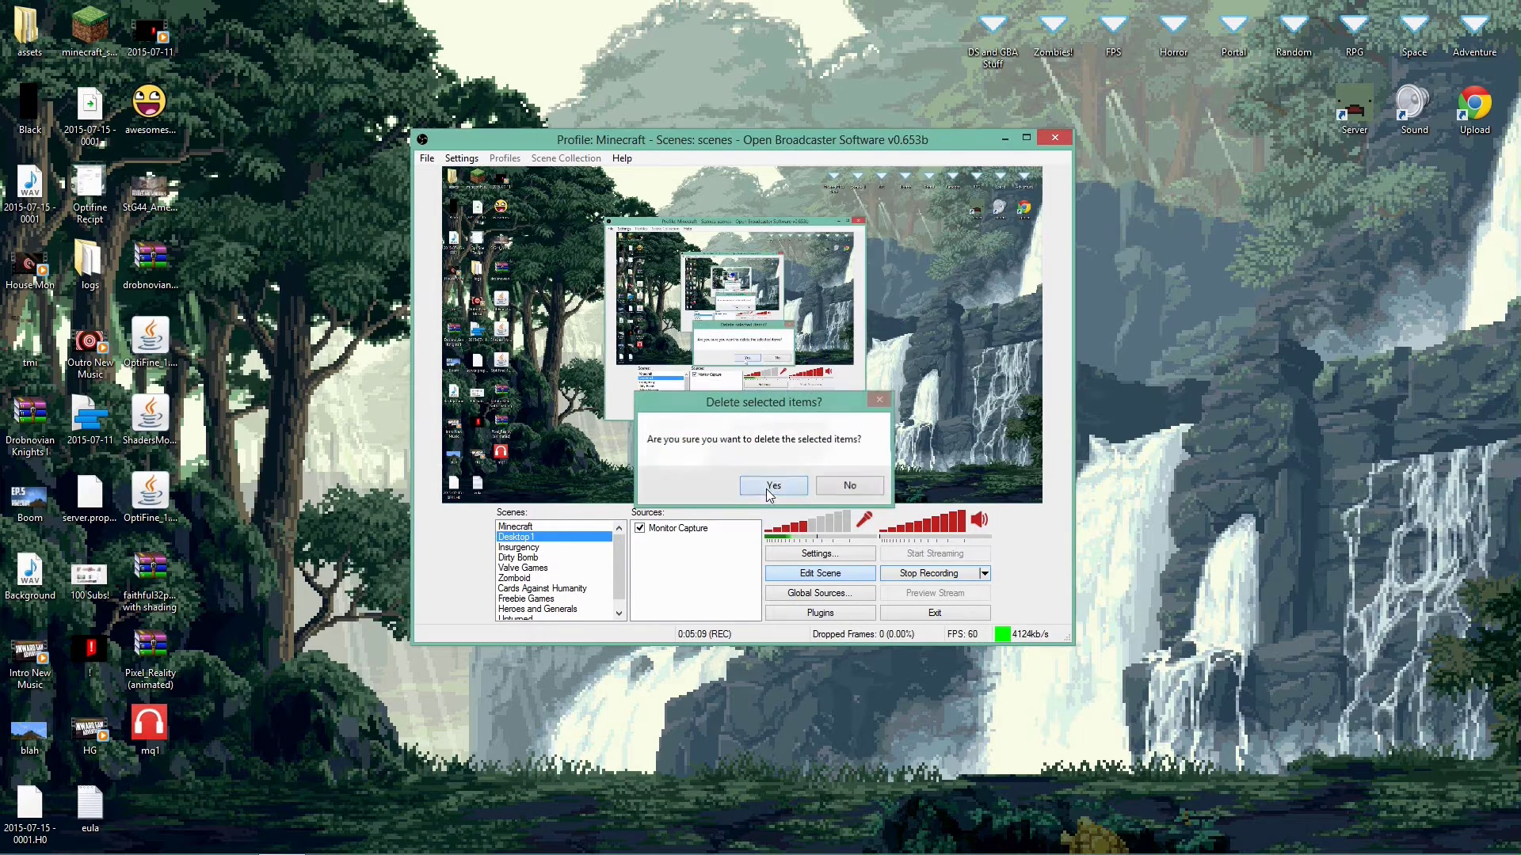
{"action": "left_click", "coordinate": [769, 486]}
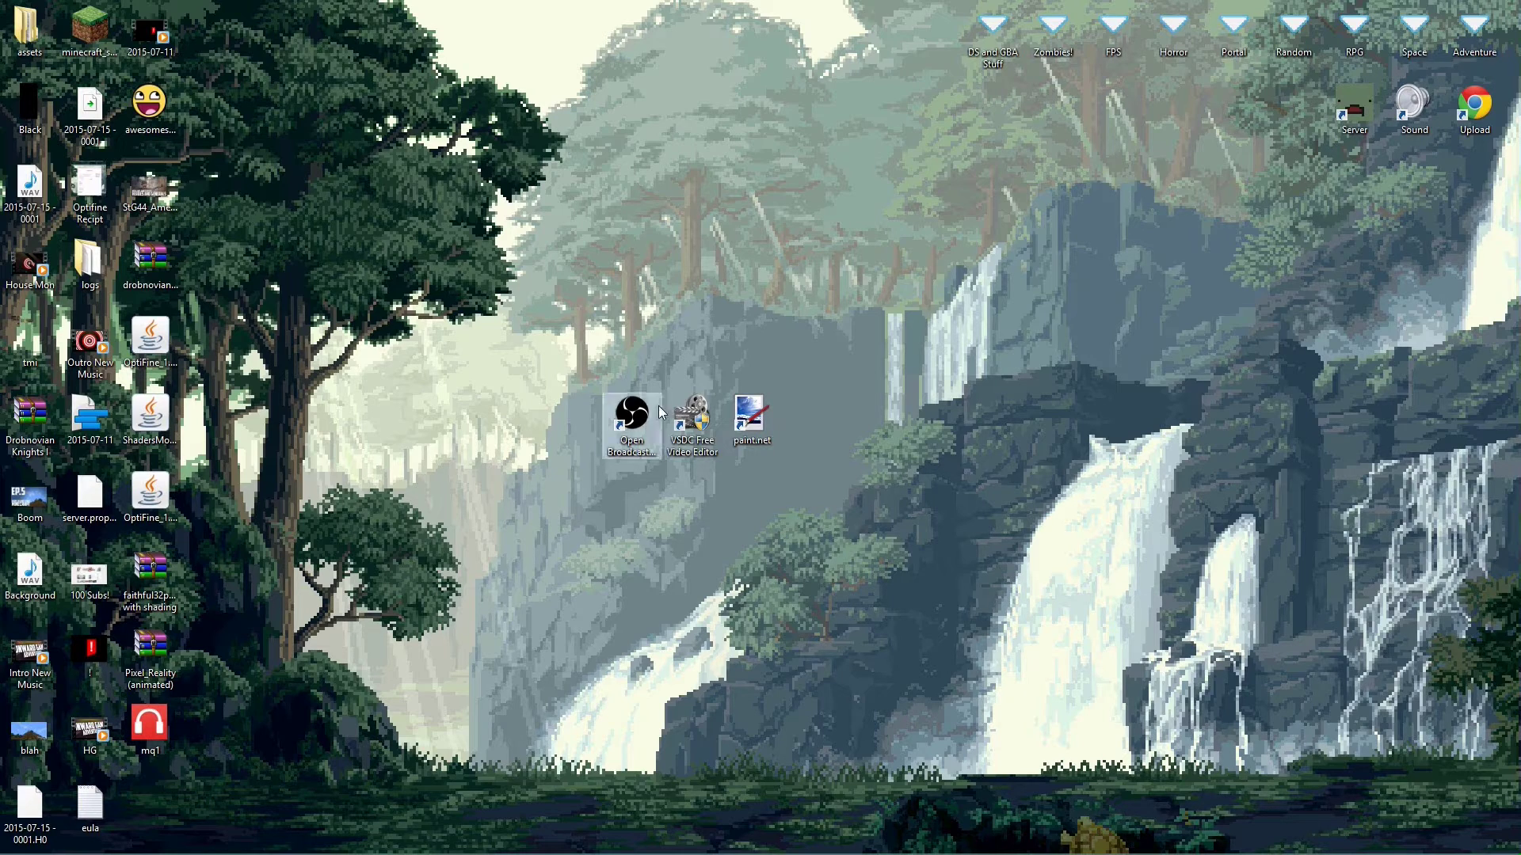
Open VSDC Free Video Editor and create a new project titled Project 1 with 800x480 pixels (16:9) and 30 fps.
{"action": "double_click", "coordinate": [709, 426]}
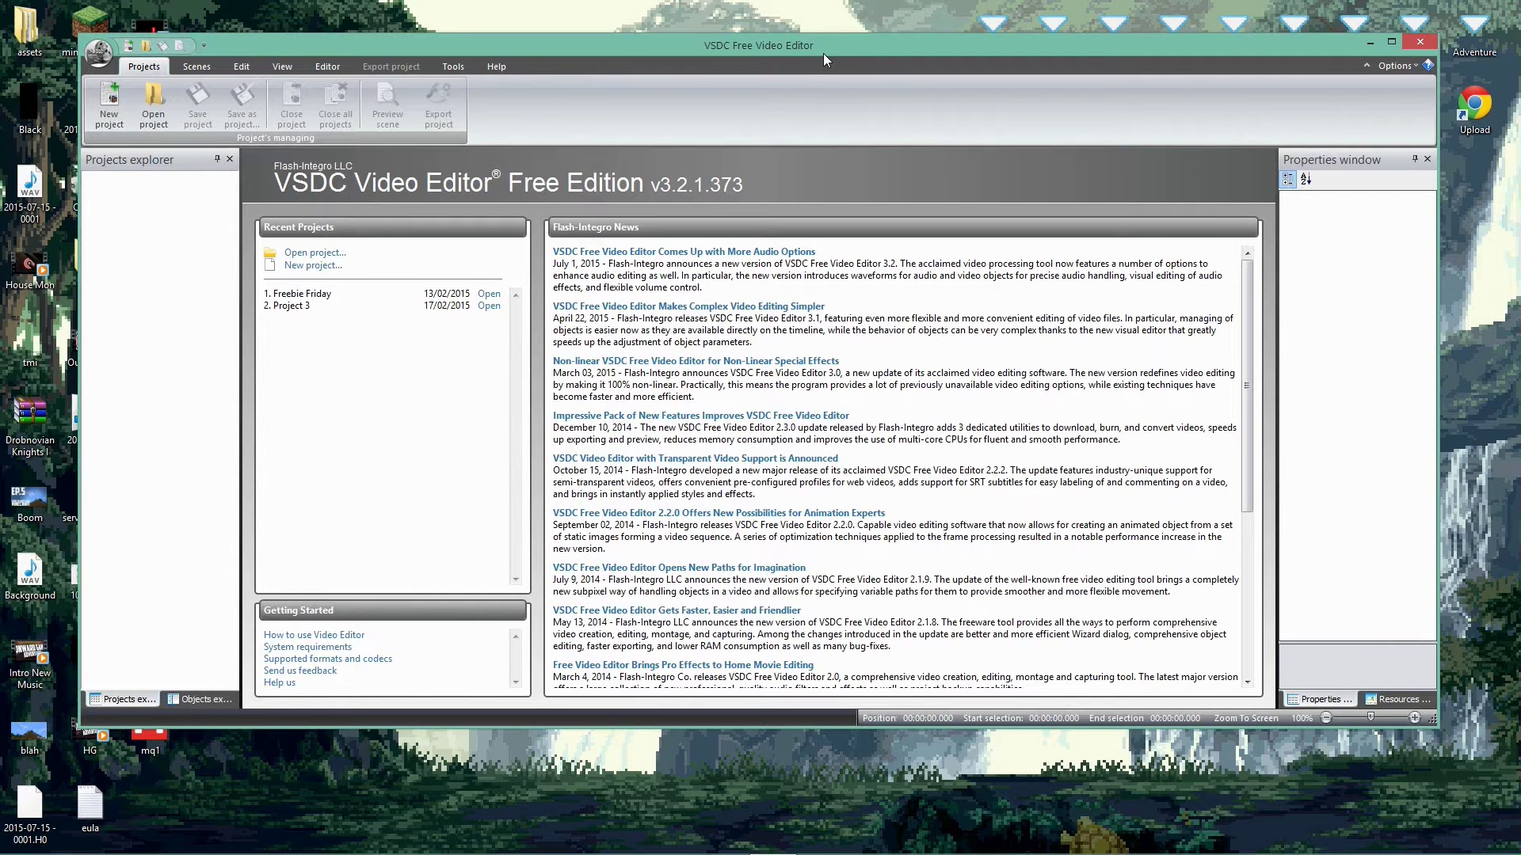
{"action": "left_click", "coordinate": [109, 103]}
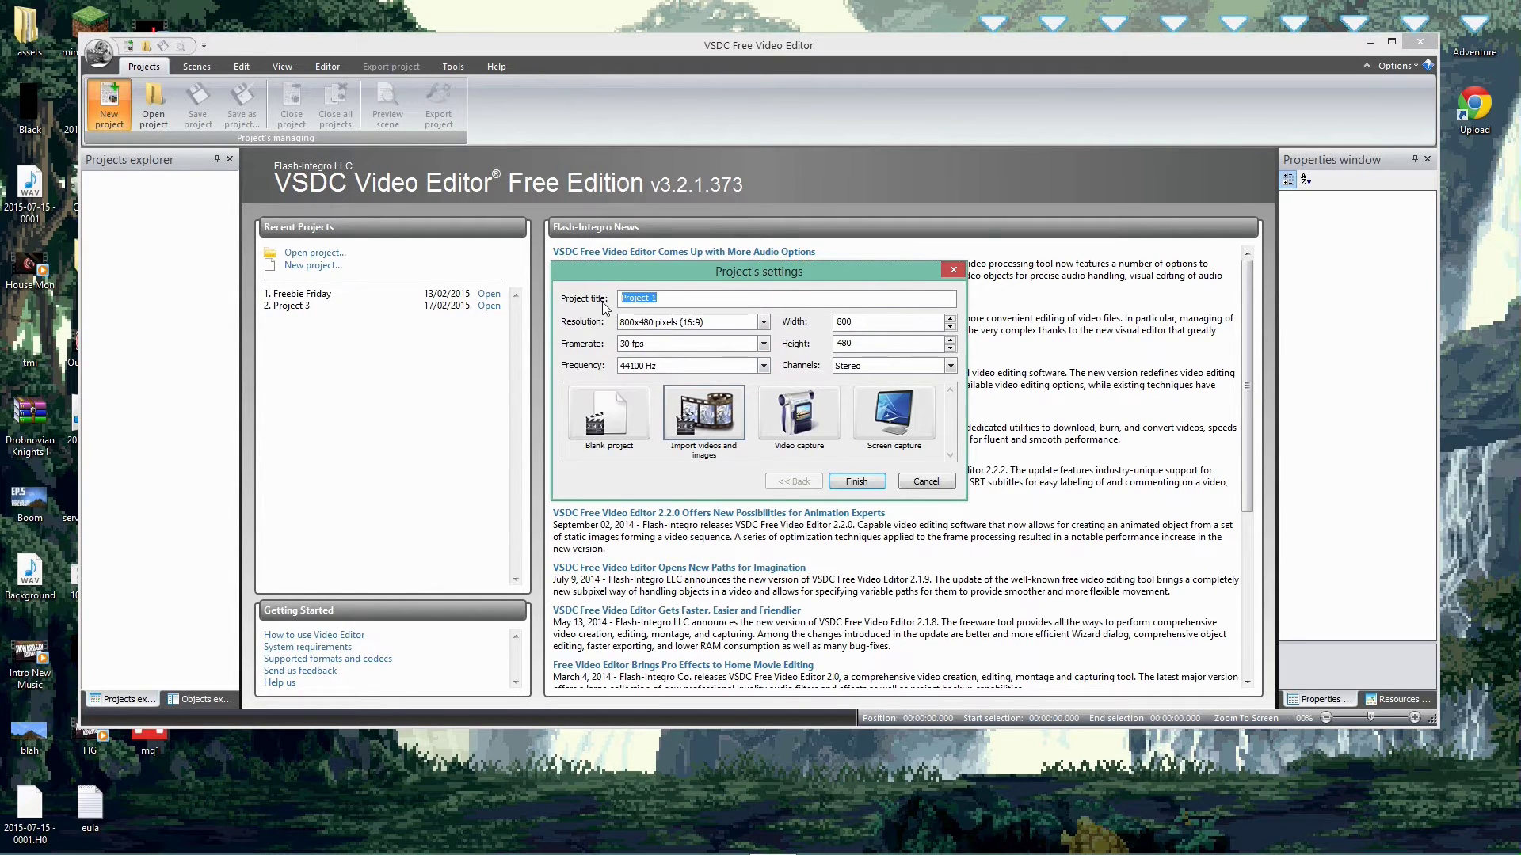
{"action": "left_click", "coordinate": [656, 322]}
{"action": "left_click", "coordinate": [651, 321]}
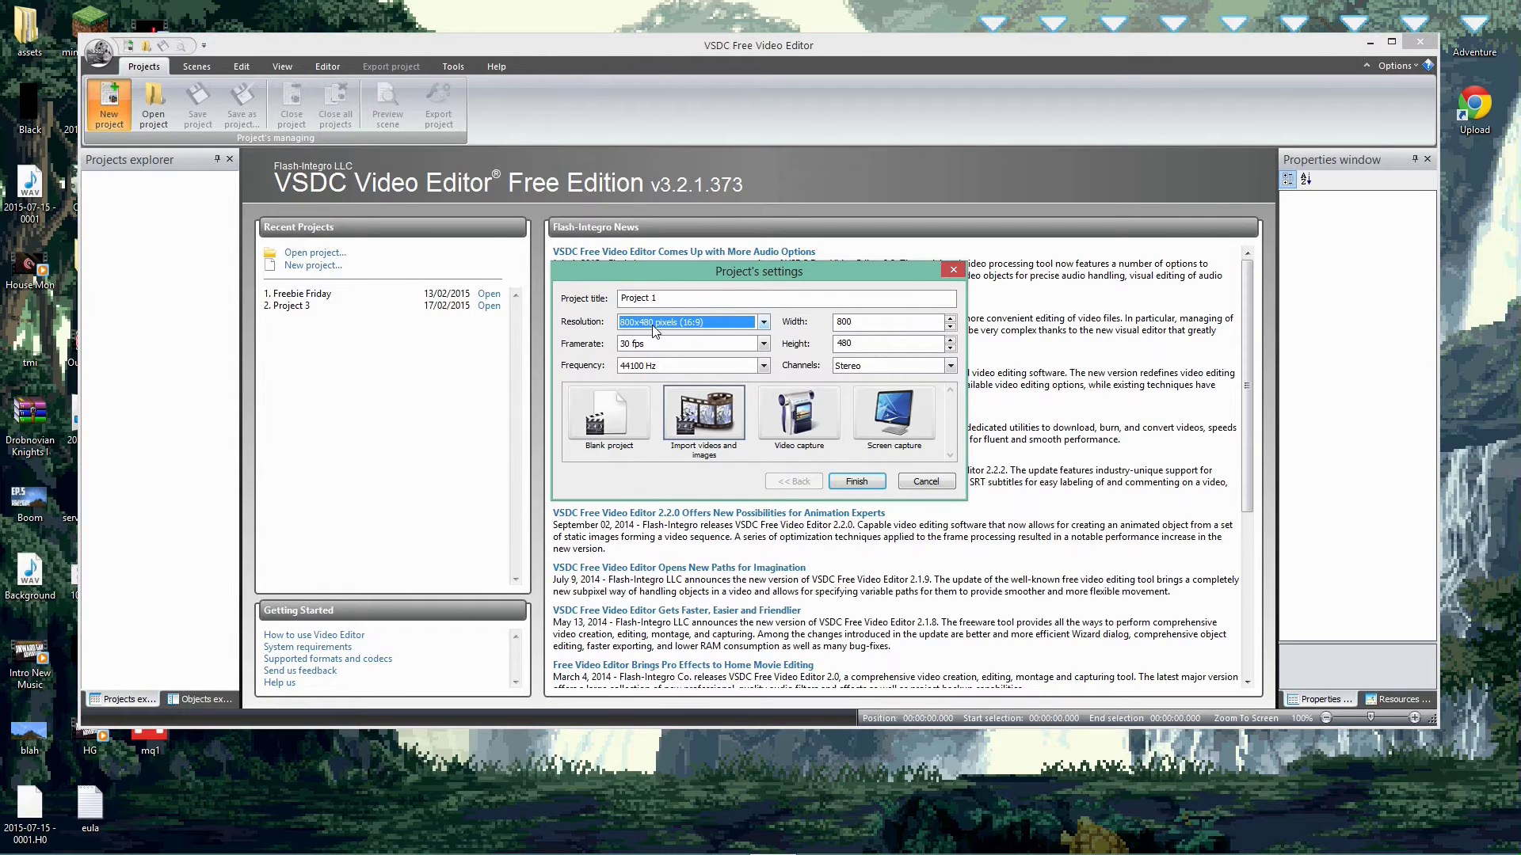
{"action": "left_click", "coordinate": [651, 343]}
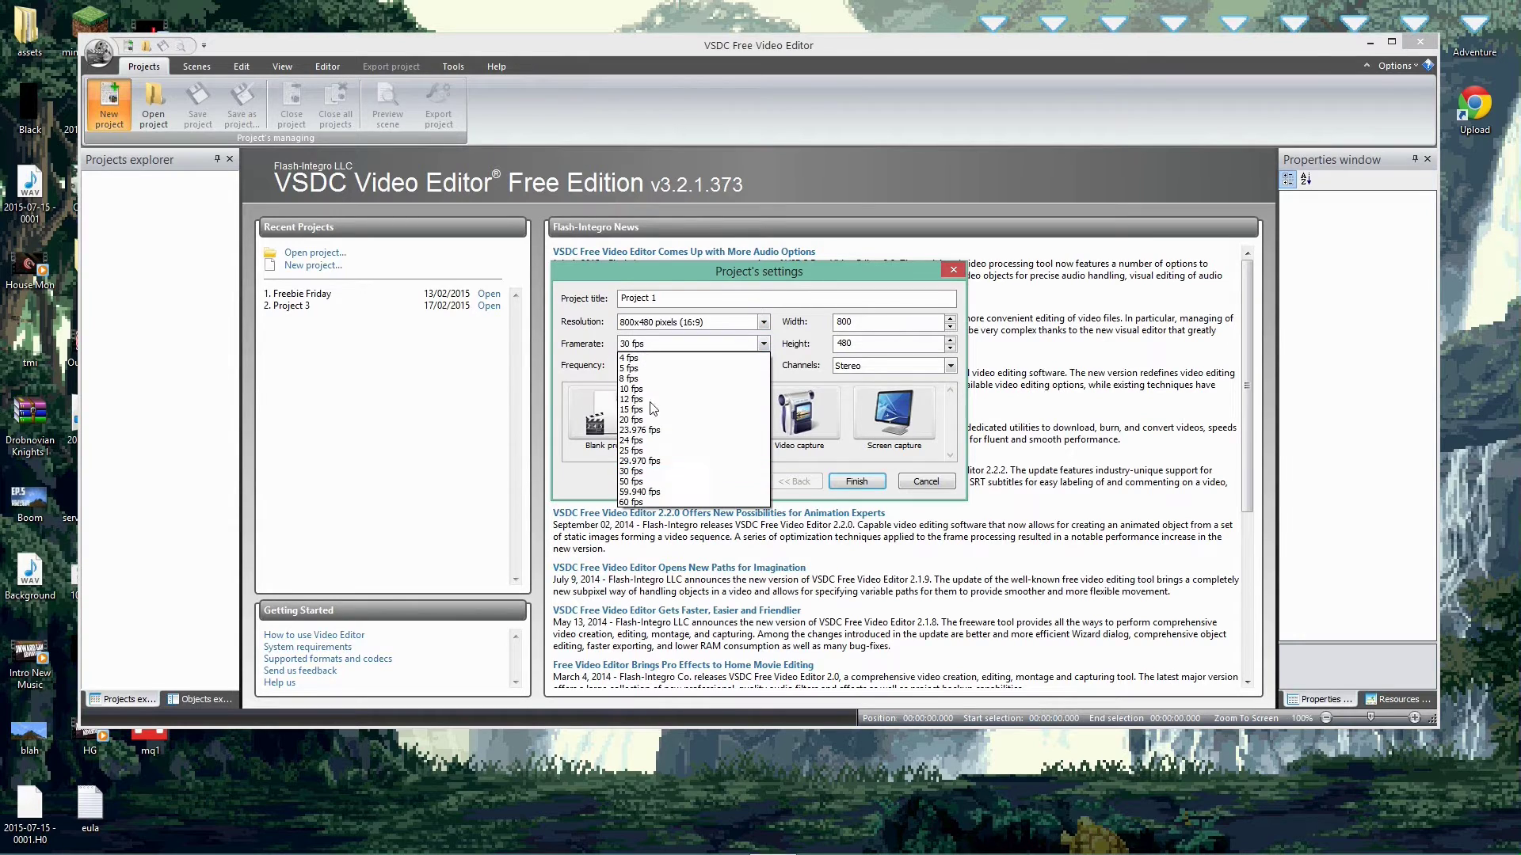
{"action": "left_click", "coordinate": [637, 471]}
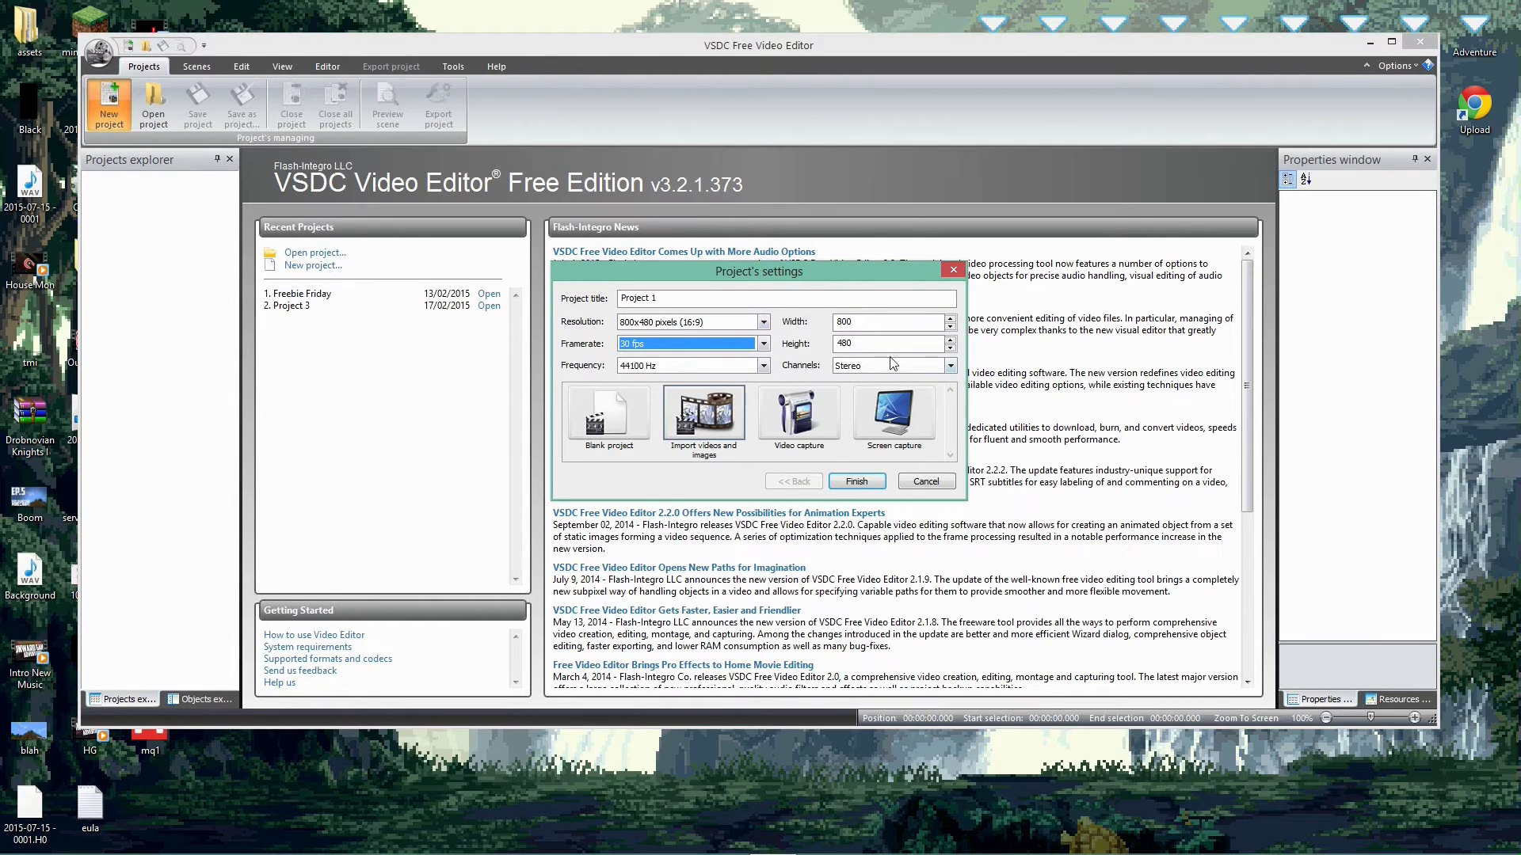
{"action": "left_click", "coordinate": [858, 482]}
Cancel the file sequence wizard without adding media and reposition the editor window on the desktop.
{"action": "mouse_move", "coordinate": [745, 133]}
{"action": "left_mouse_down"}
{"action": "mouse_move", "coordinate": [650, 113]}
{"action": "mouse_move", "coordinate": [724, 112]}
{"action": "left_mouse_up"}
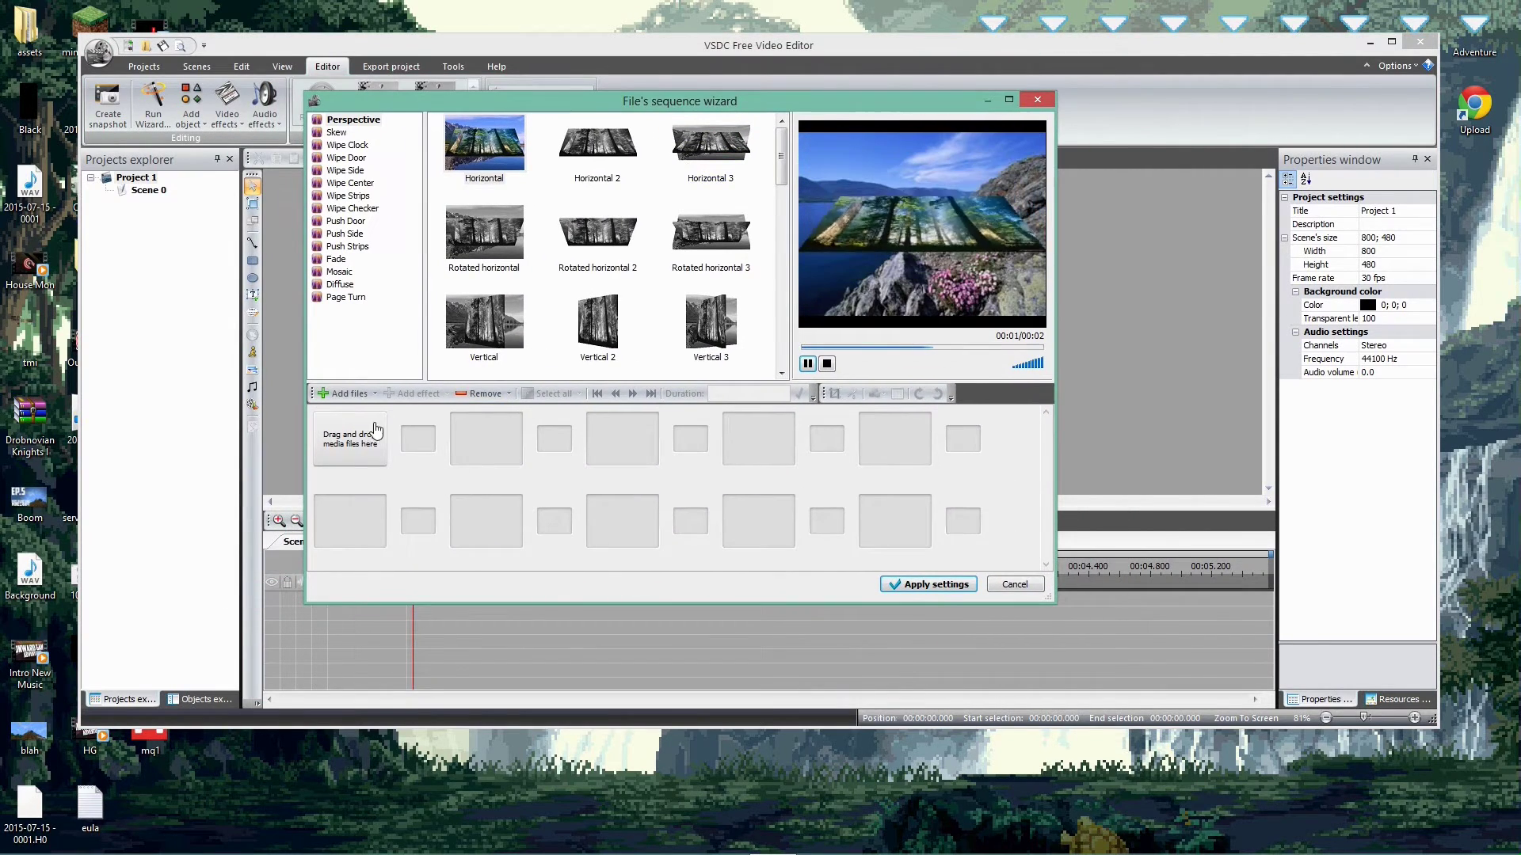
{"action": "left_click", "coordinate": [1015, 584]}
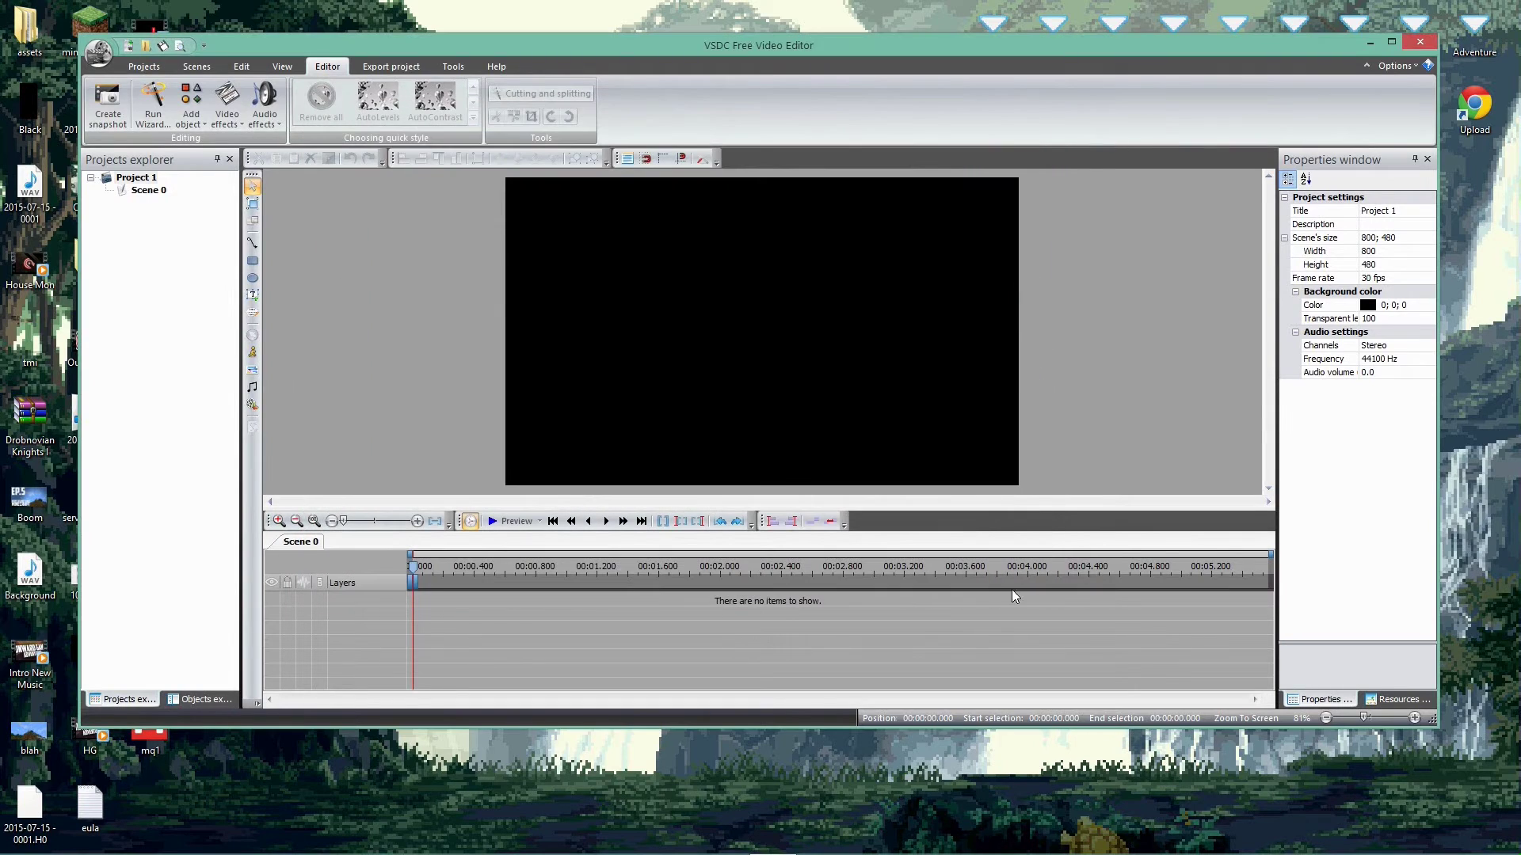
{"action": "mouse_move", "coordinate": [666, 44]}
{"action": "left_mouse_down"}
{"action": "mouse_move", "coordinate": [758, 13]}
{"action": "mouse_move", "coordinate": [670, 45]}
{"action": "left_mouse_up"}
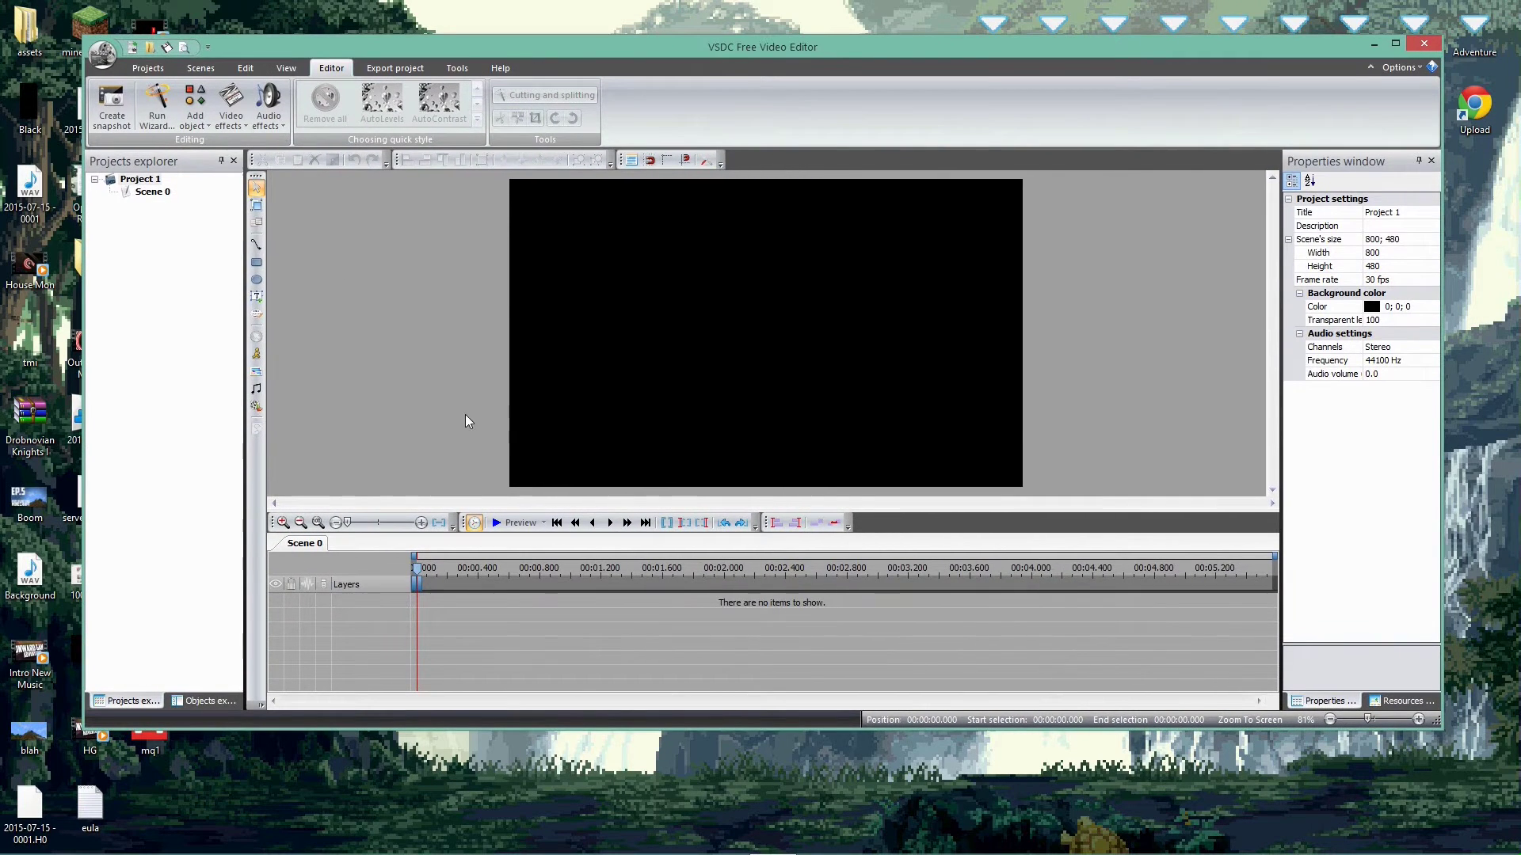
{"action": "left_click_drag", "start_coordinate": [727, 42], "coordinate": [792, 48]}
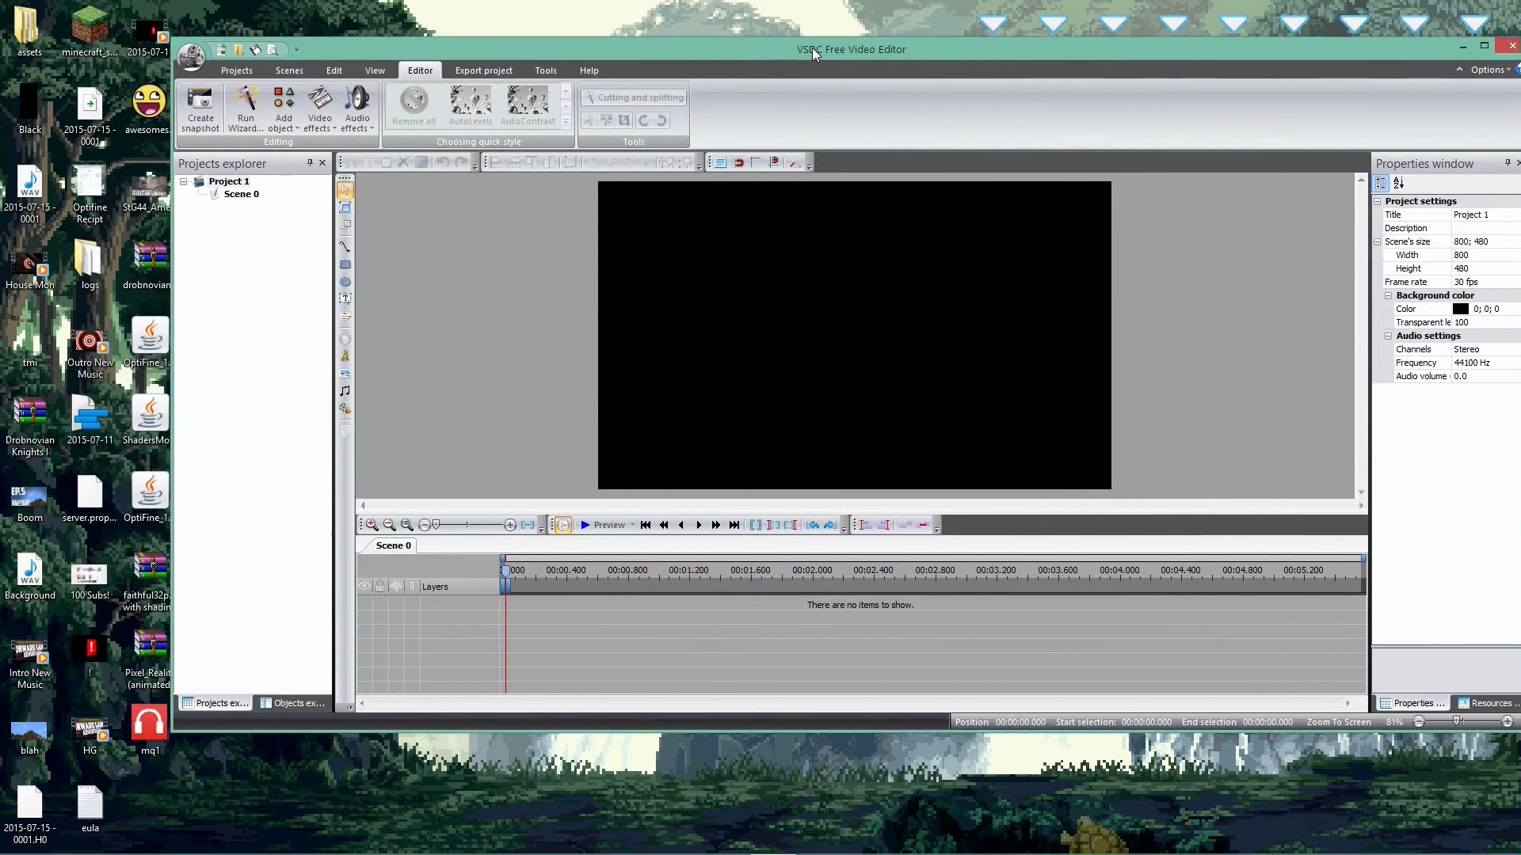
Add an image object to Scene 0 from the desktop file awesomesmileysmall, accepting the object's position settings.
{"action": "left_click", "coordinate": [260, 111]}
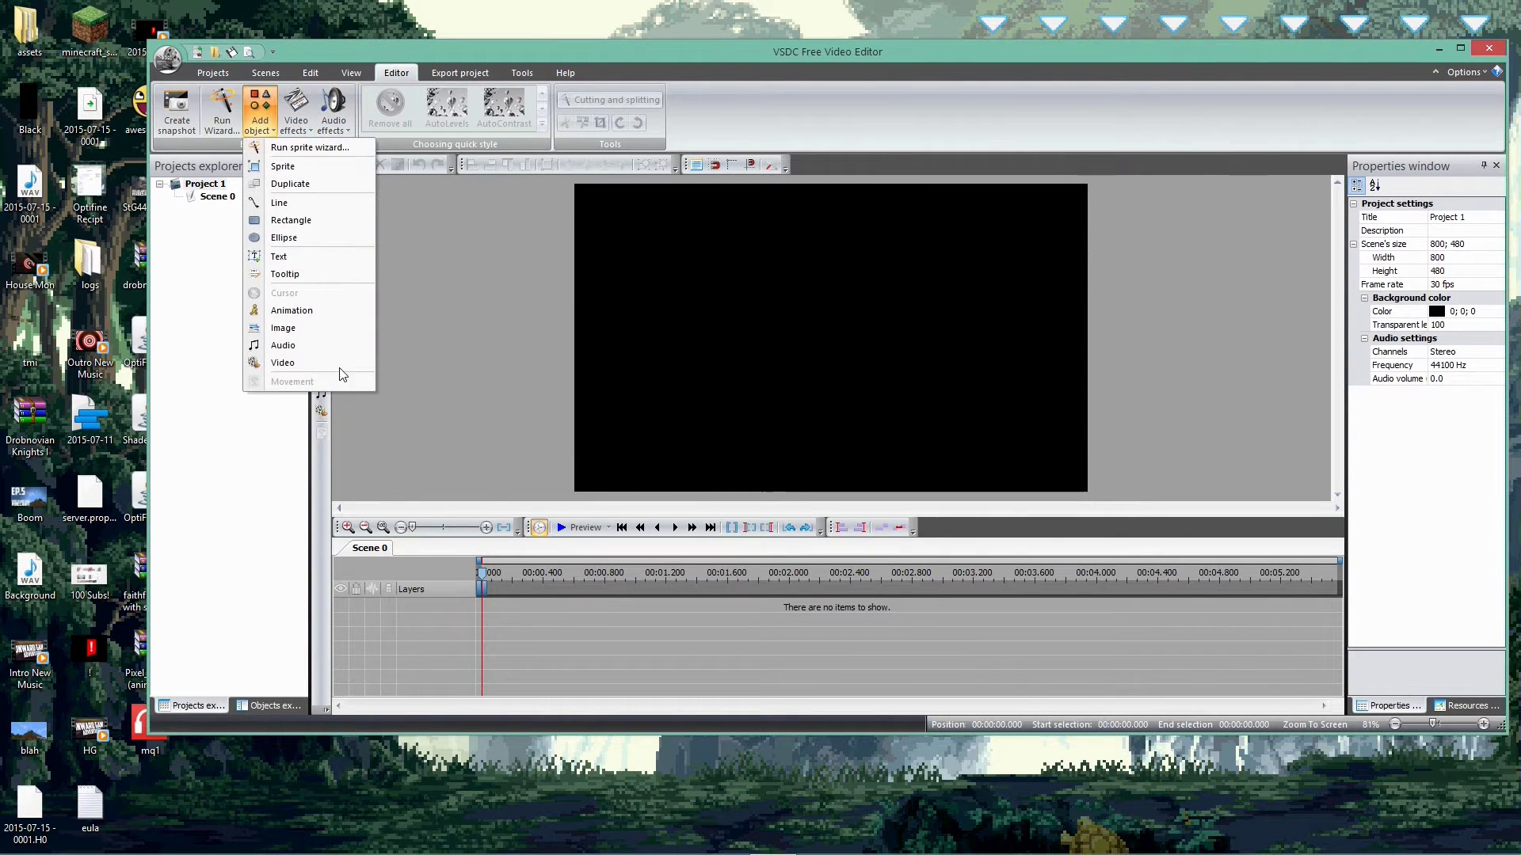
{"action": "left_click", "coordinate": [283, 328]}
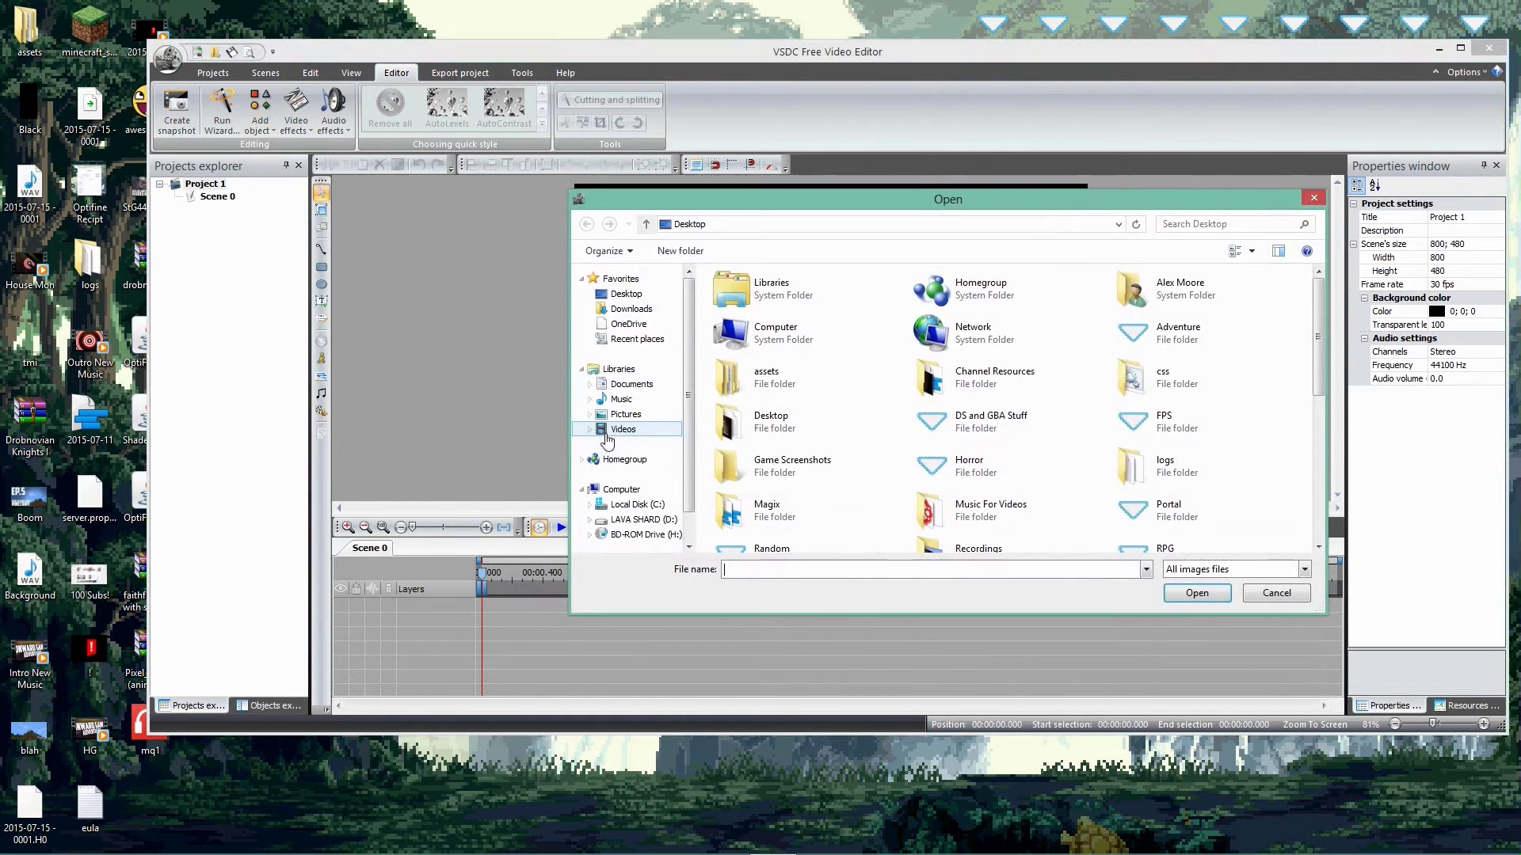
{"action": "scroll", "coordinate": [853, 360], "scroll_direction": "down", "scroll_amount": 5}
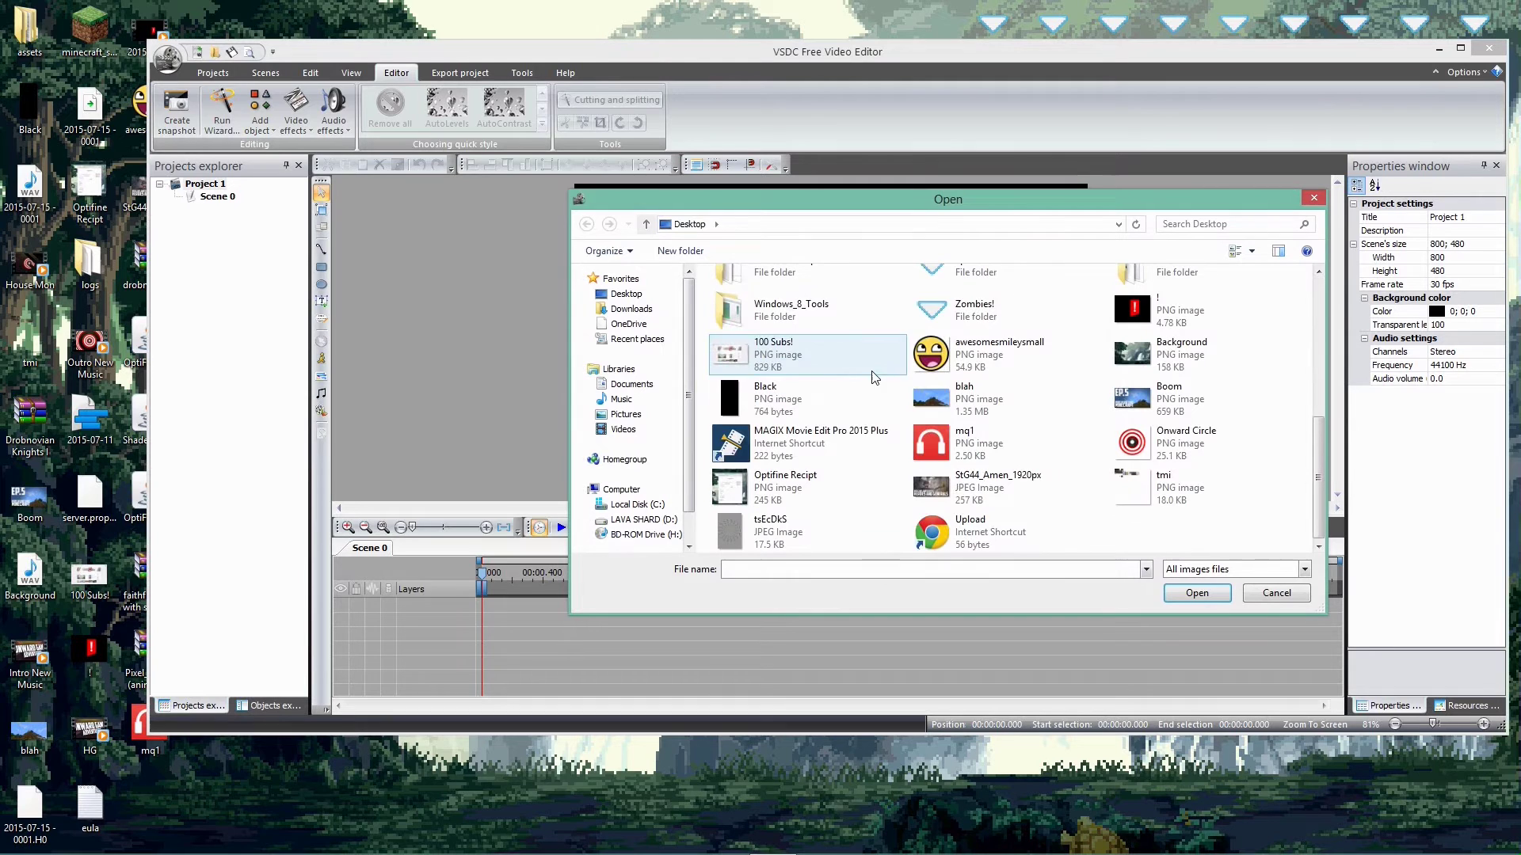
{"action": "left_click", "coordinate": [929, 354]}
{"action": "left_click", "coordinate": [1184, 596]}
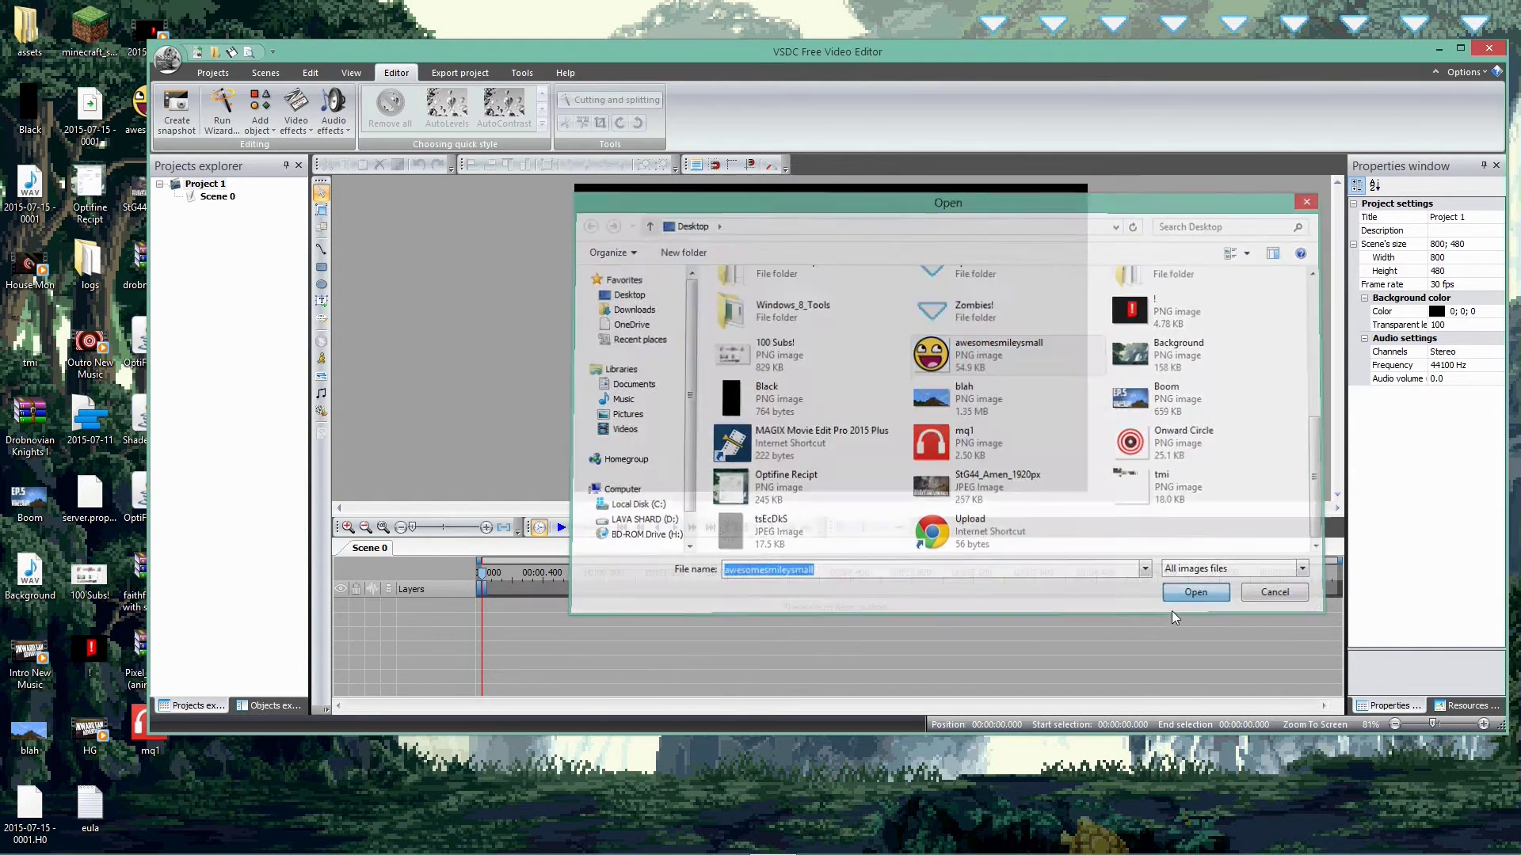
{"action": "left_click", "coordinate": [980, 470]}
Draw the smiley image's frame about 596 by 314 pixels on the canvas and move it to about Left 341, Top 28.
{"action": "left_click_drag", "start_coordinate": [574, 184], "coordinate": [957, 386]}
{"action": "left_click_drag", "start_coordinate": [811, 325], "coordinate": [860, 364]}
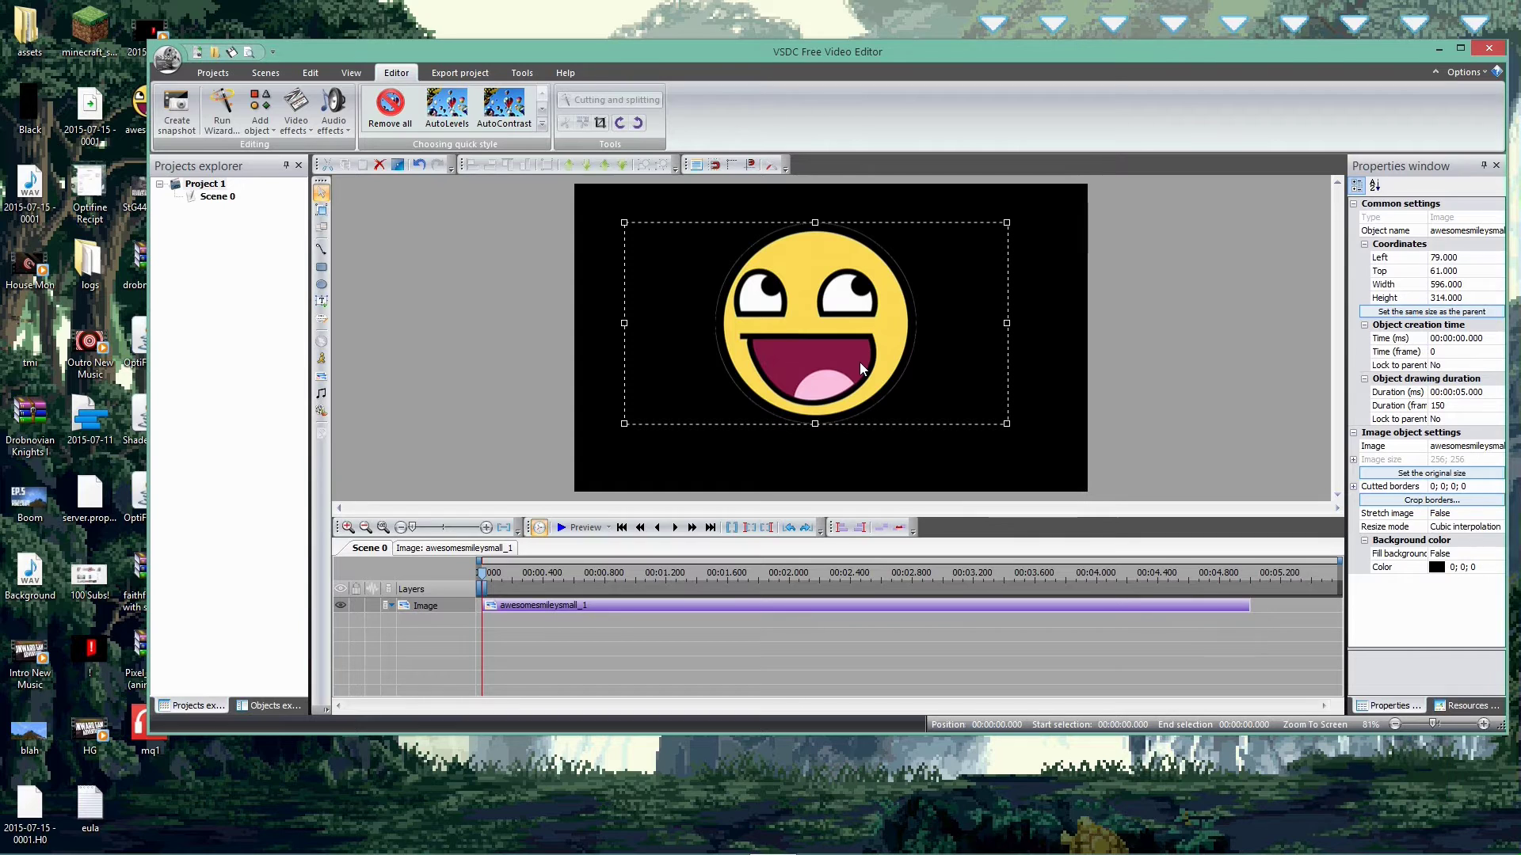
{"action": "left_click_drag", "start_coordinate": [859, 363], "coordinate": [1028, 342]}
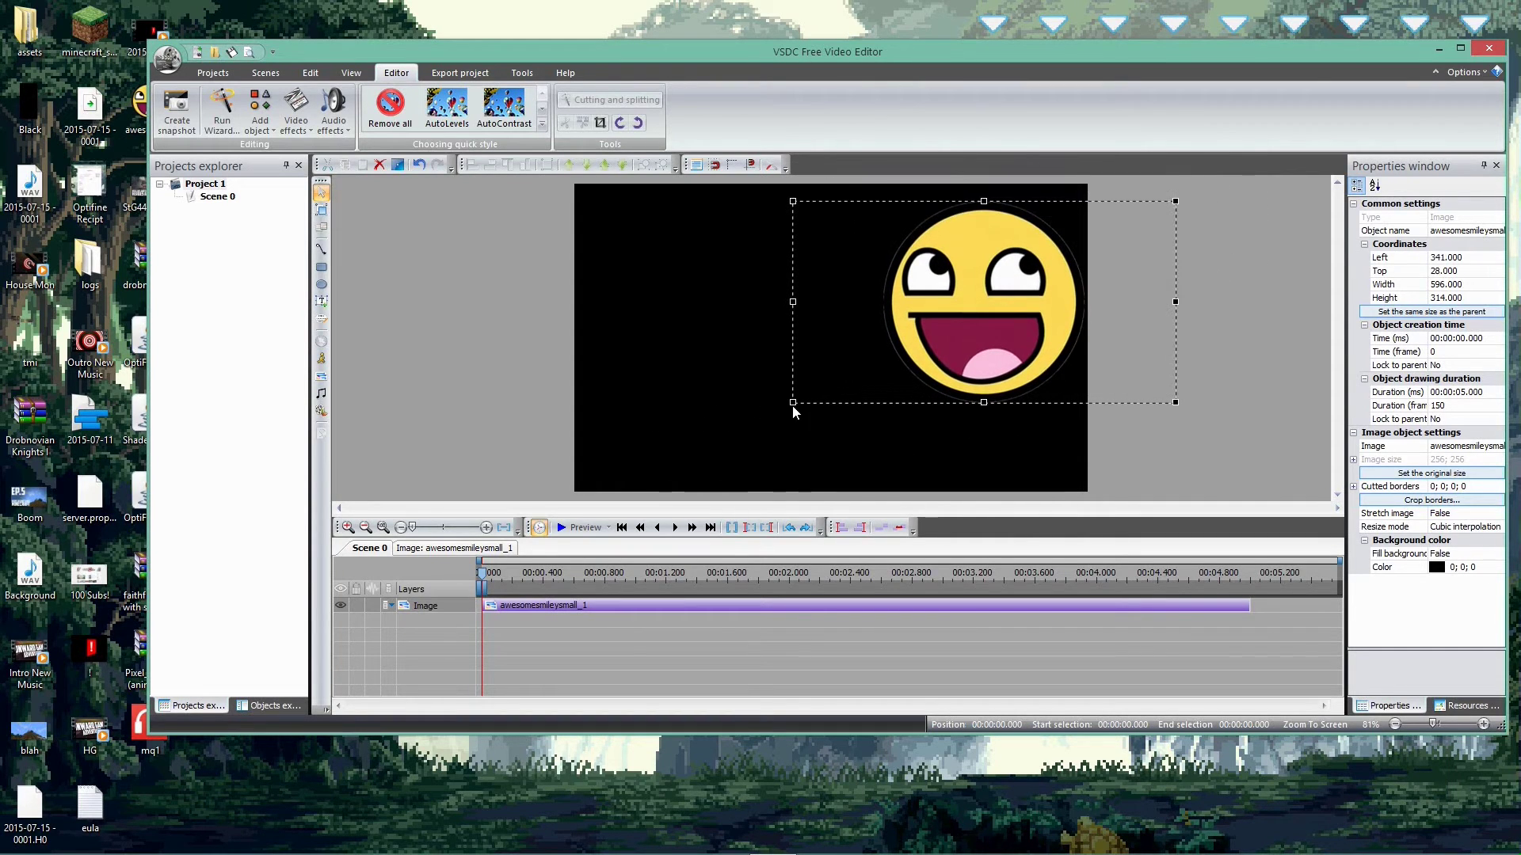
Shrink the smiley image to about 383 by 221 pixels and move it to about Left -42, Top 254 on the canvas.
{"action": "left_click_drag", "start_coordinate": [793, 403], "coordinate": [924, 346]}
{"action": "left_click_drag", "start_coordinate": [1030, 278], "coordinate": [812, 321]}
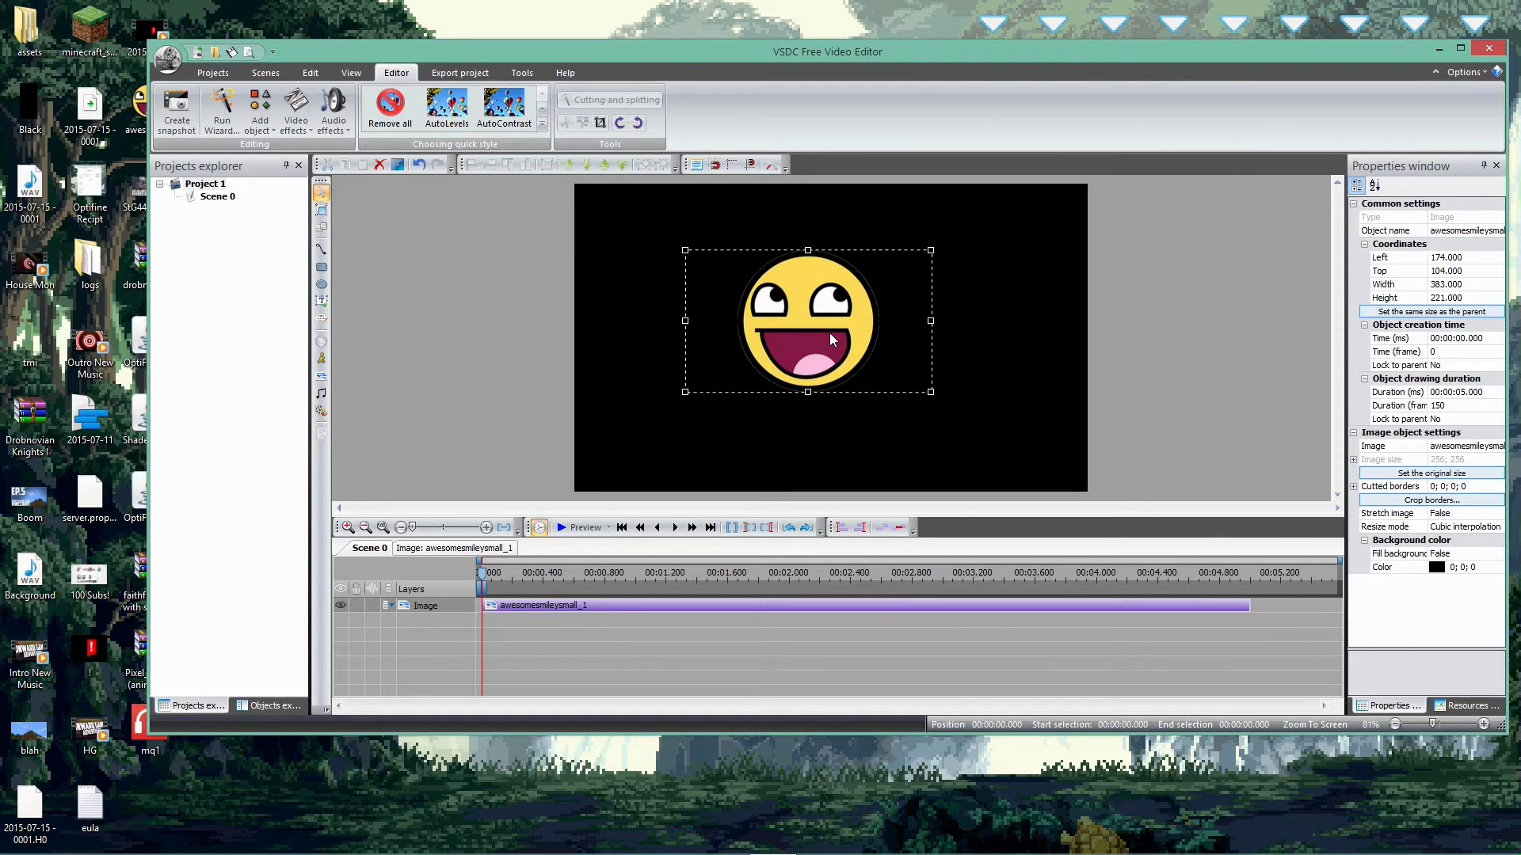
{"action": "left_click_drag", "start_coordinate": [830, 334], "coordinate": [675, 420]}
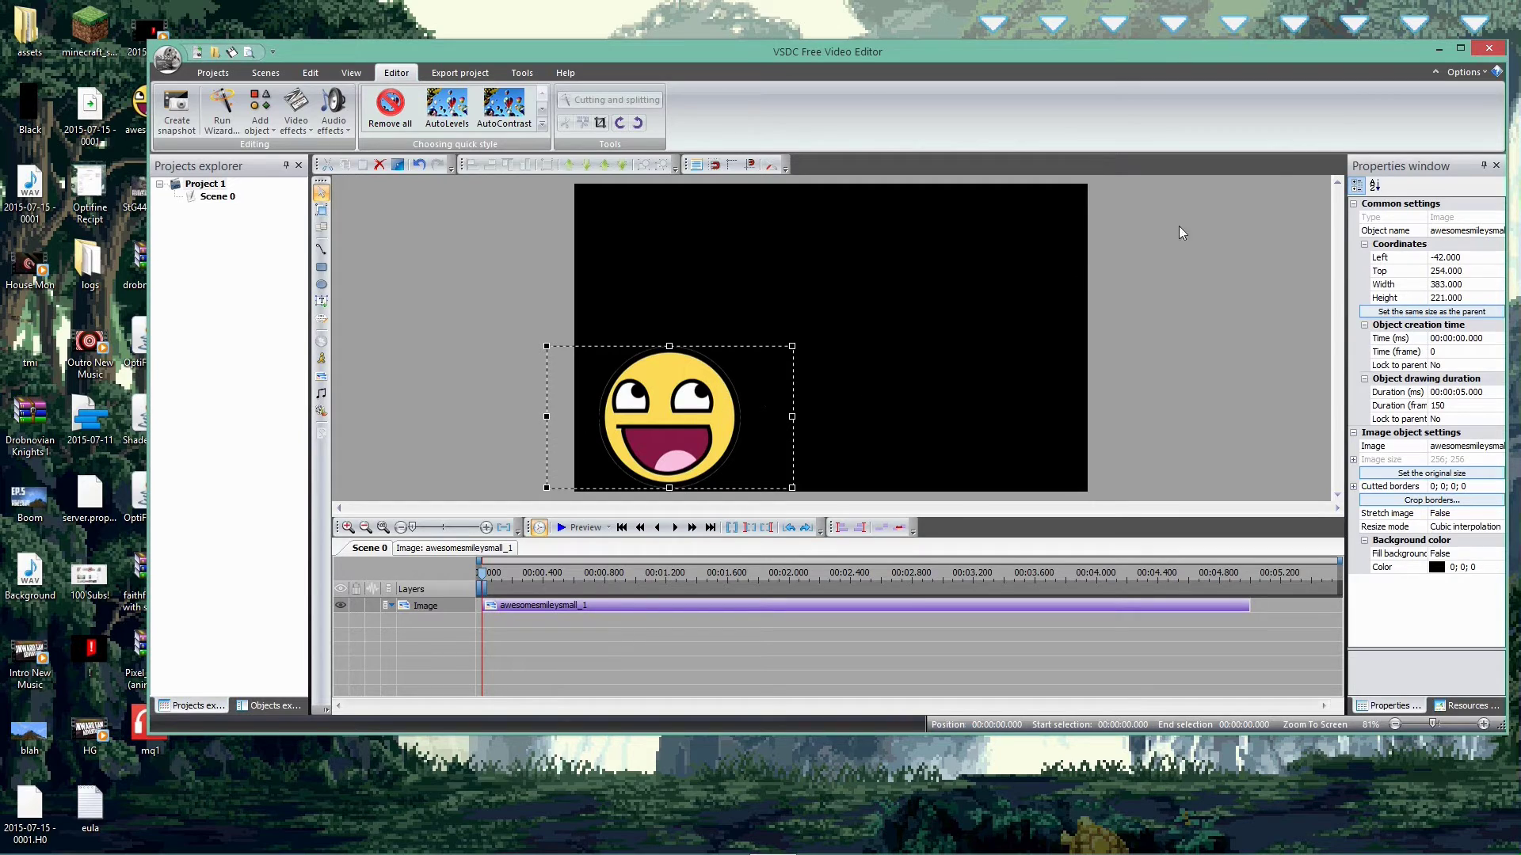
Close VSDC Free Video Editor without saving Project 1, then open paint.net and reposition its window on the desktop.
{"action": "left_click", "coordinate": [1489, 48]}
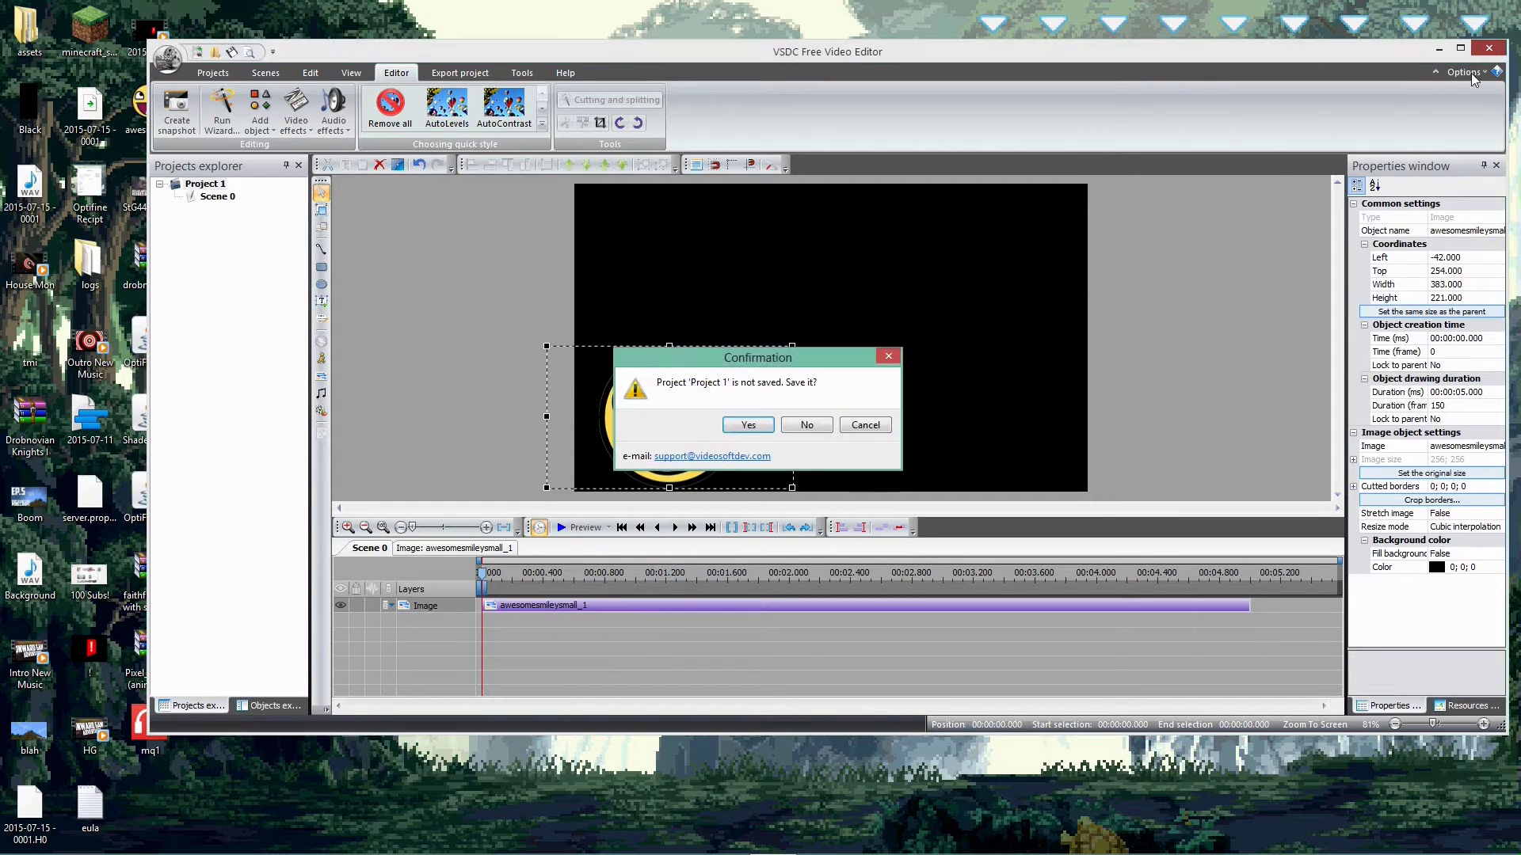
{"action": "left_click", "coordinate": [807, 425]}
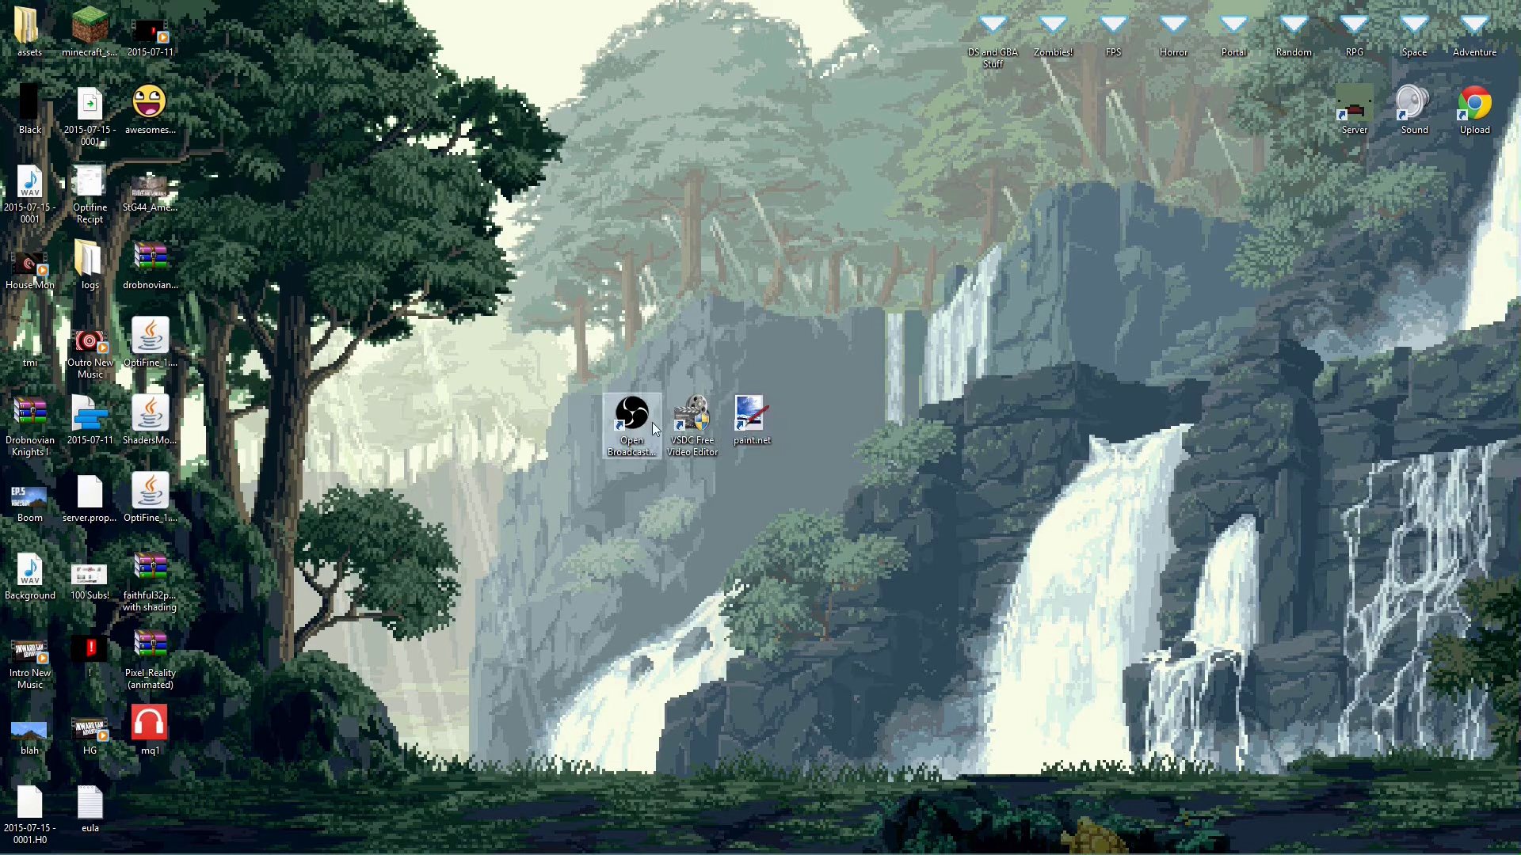
{"action": "double_click", "coordinate": [757, 420]}
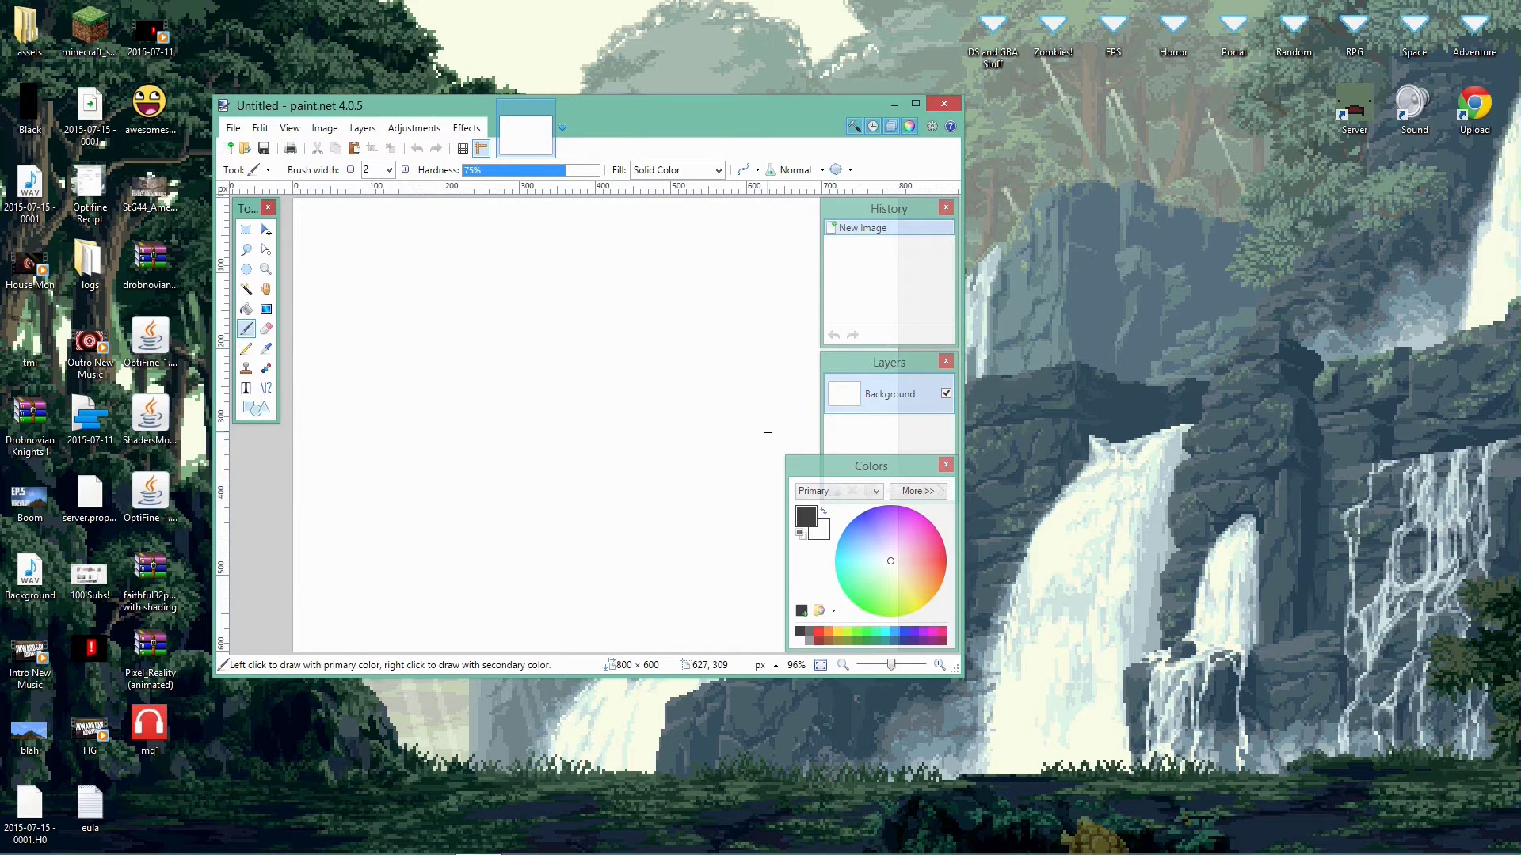
{"action": "mouse_move", "coordinate": [666, 105]}
{"action": "left_mouse_down"}
{"action": "mouse_move", "coordinate": [922, 74]}
{"action": "mouse_move", "coordinate": [864, 125]}
{"action": "mouse_move", "coordinate": [731, 138]}
{"action": "left_mouse_up"}
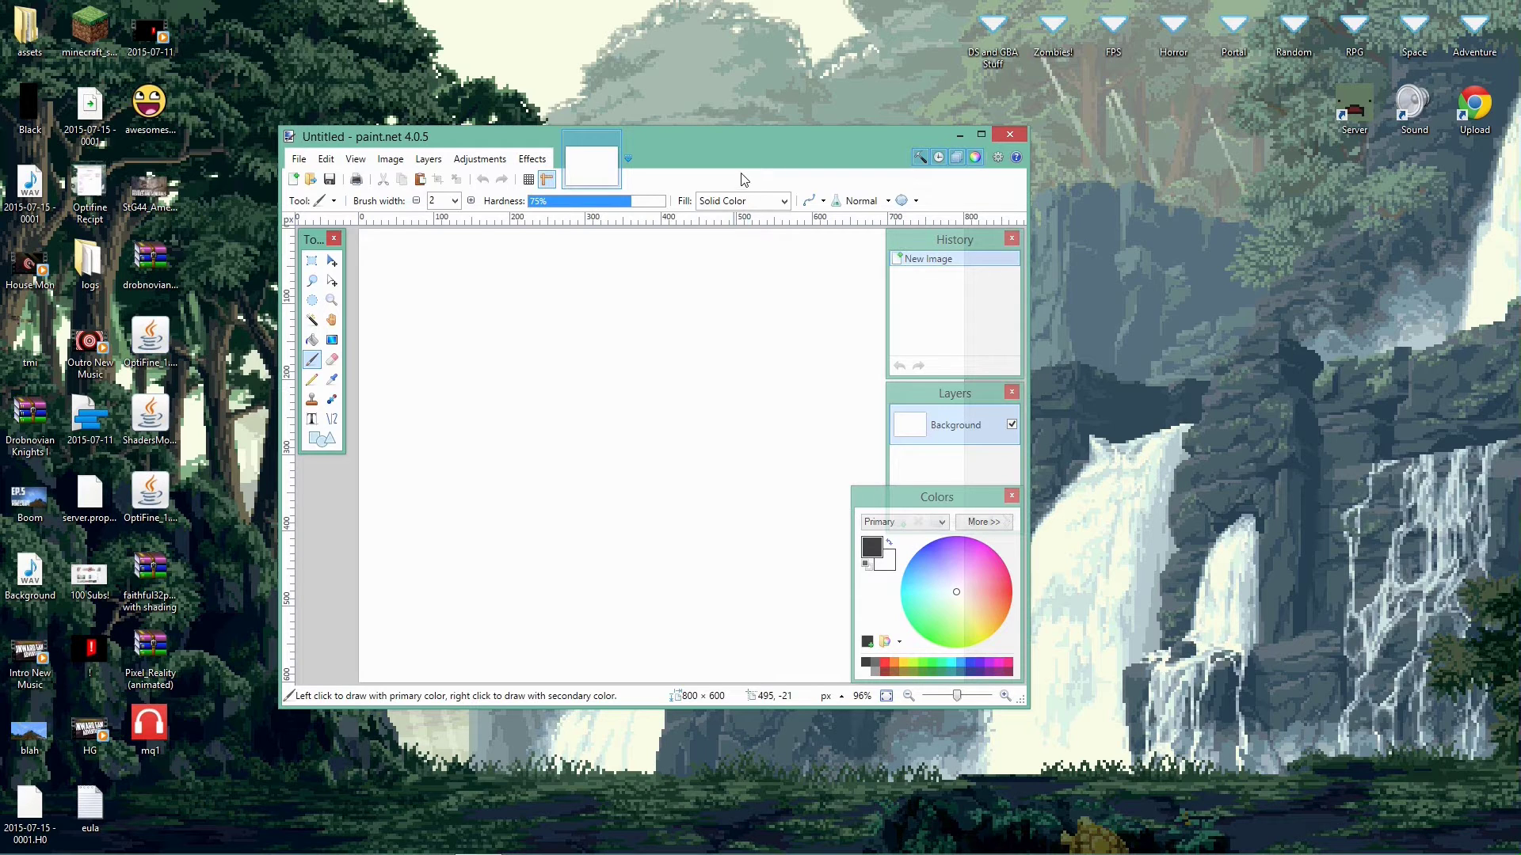
{"action": "left_click_drag", "start_coordinate": [736, 164], "coordinate": [856, 115]}
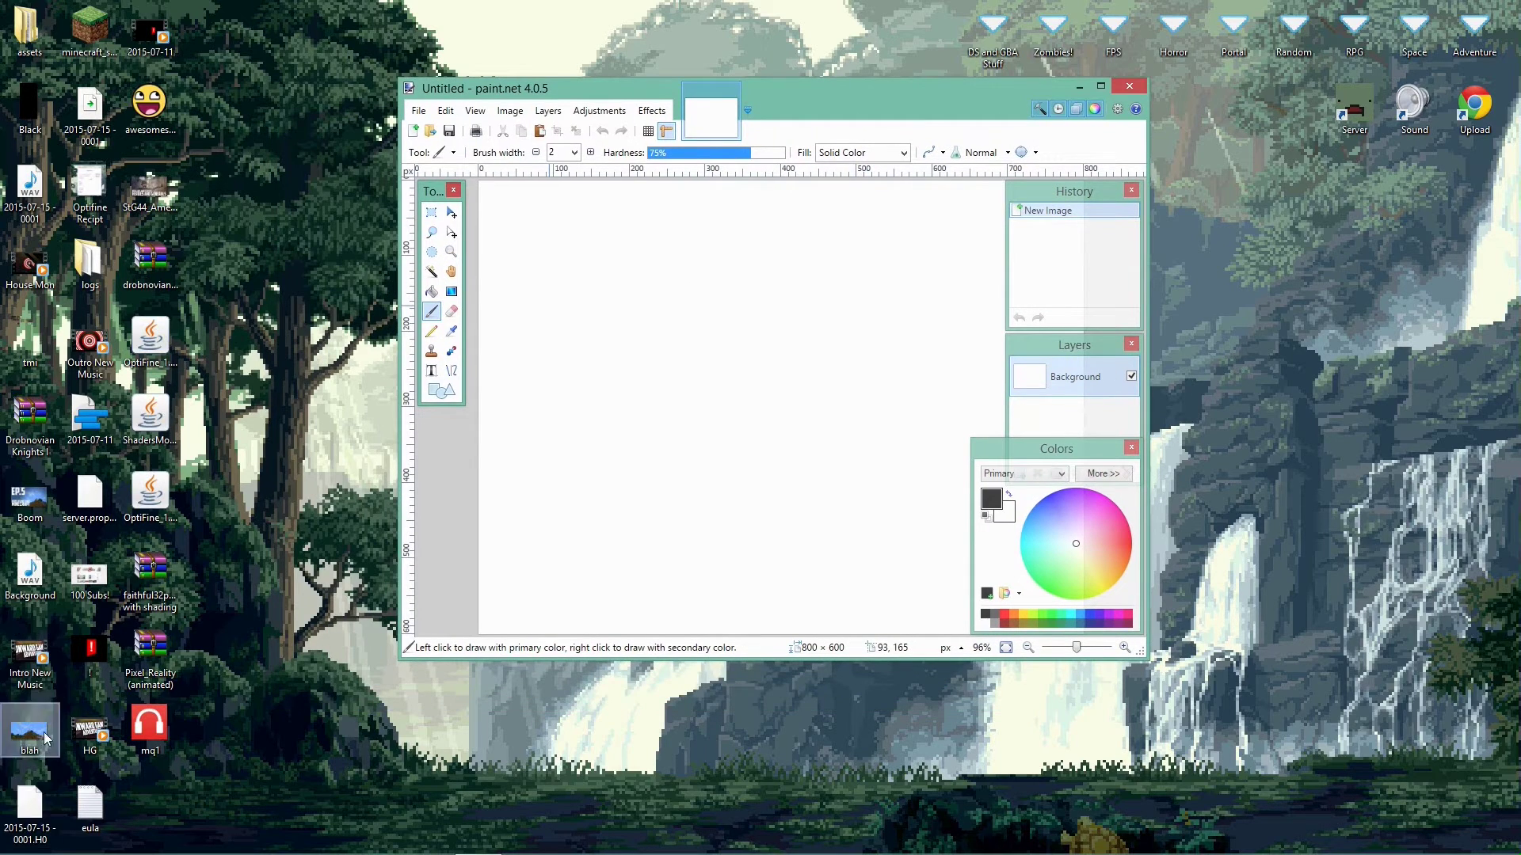
Open the desktop image Boom as its own image in paint.net and maximize the window.
{"action": "left_click_drag", "start_coordinate": [48, 495], "coordinate": [889, 325]}
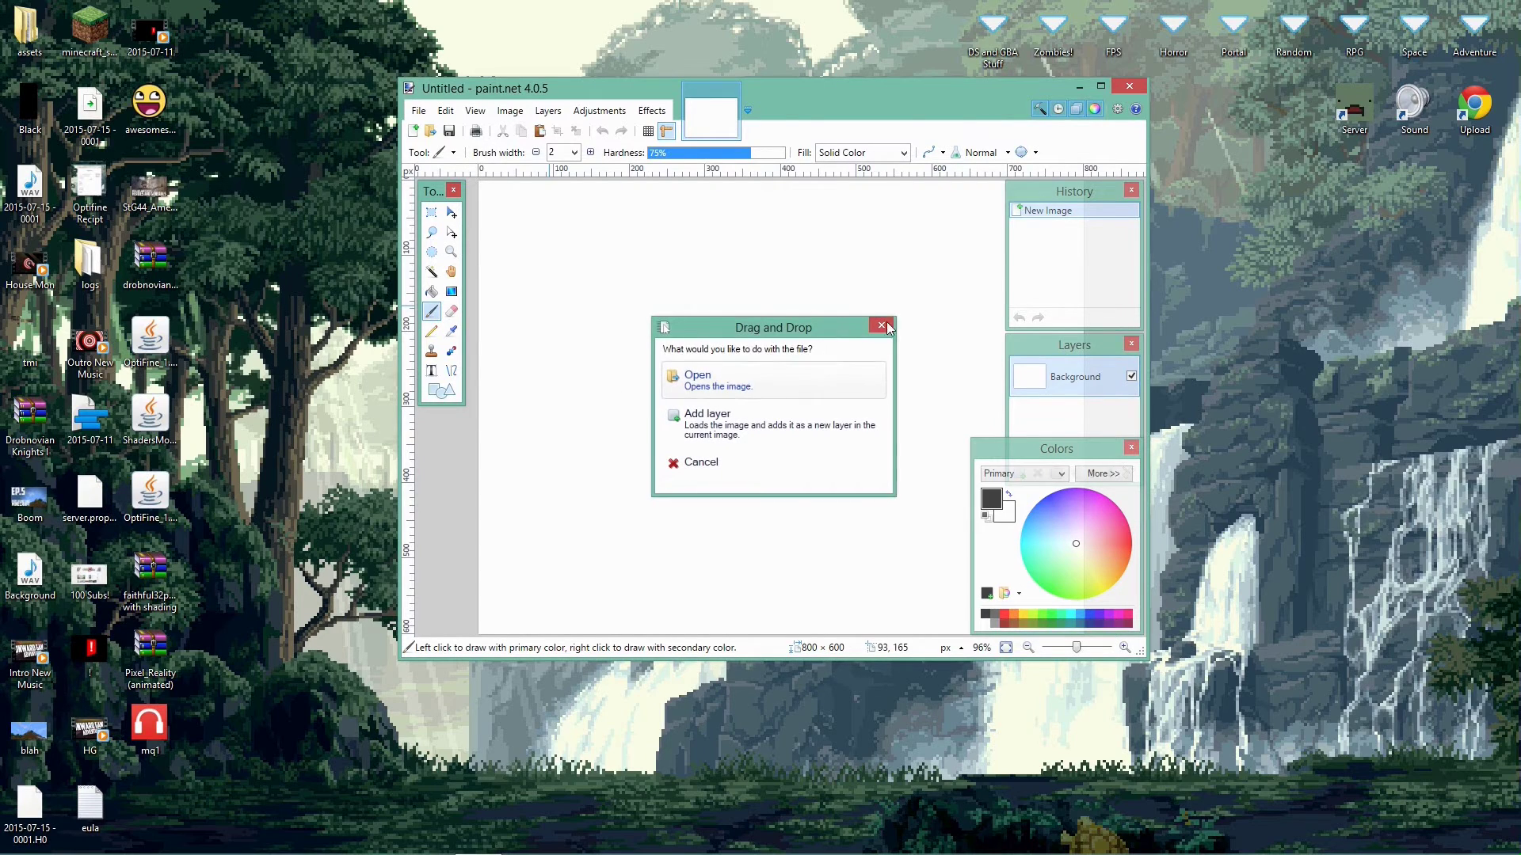
{"action": "left_click", "coordinate": [749, 385]}
{"action": "left_click_drag", "start_coordinate": [963, 118], "coordinate": [858, 61]}
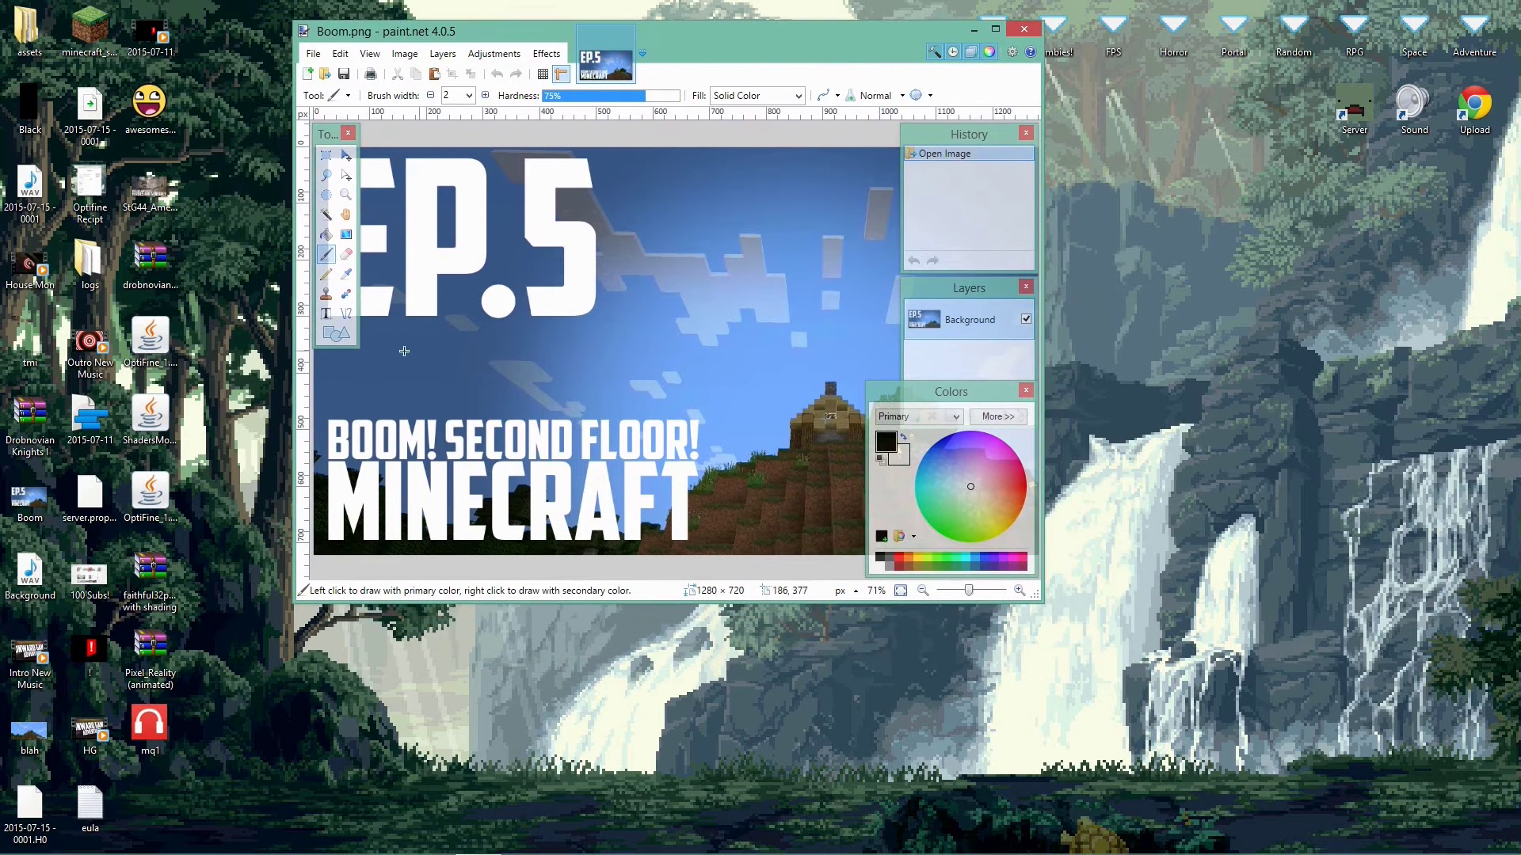
{"action": "left_click", "coordinate": [996, 30]}
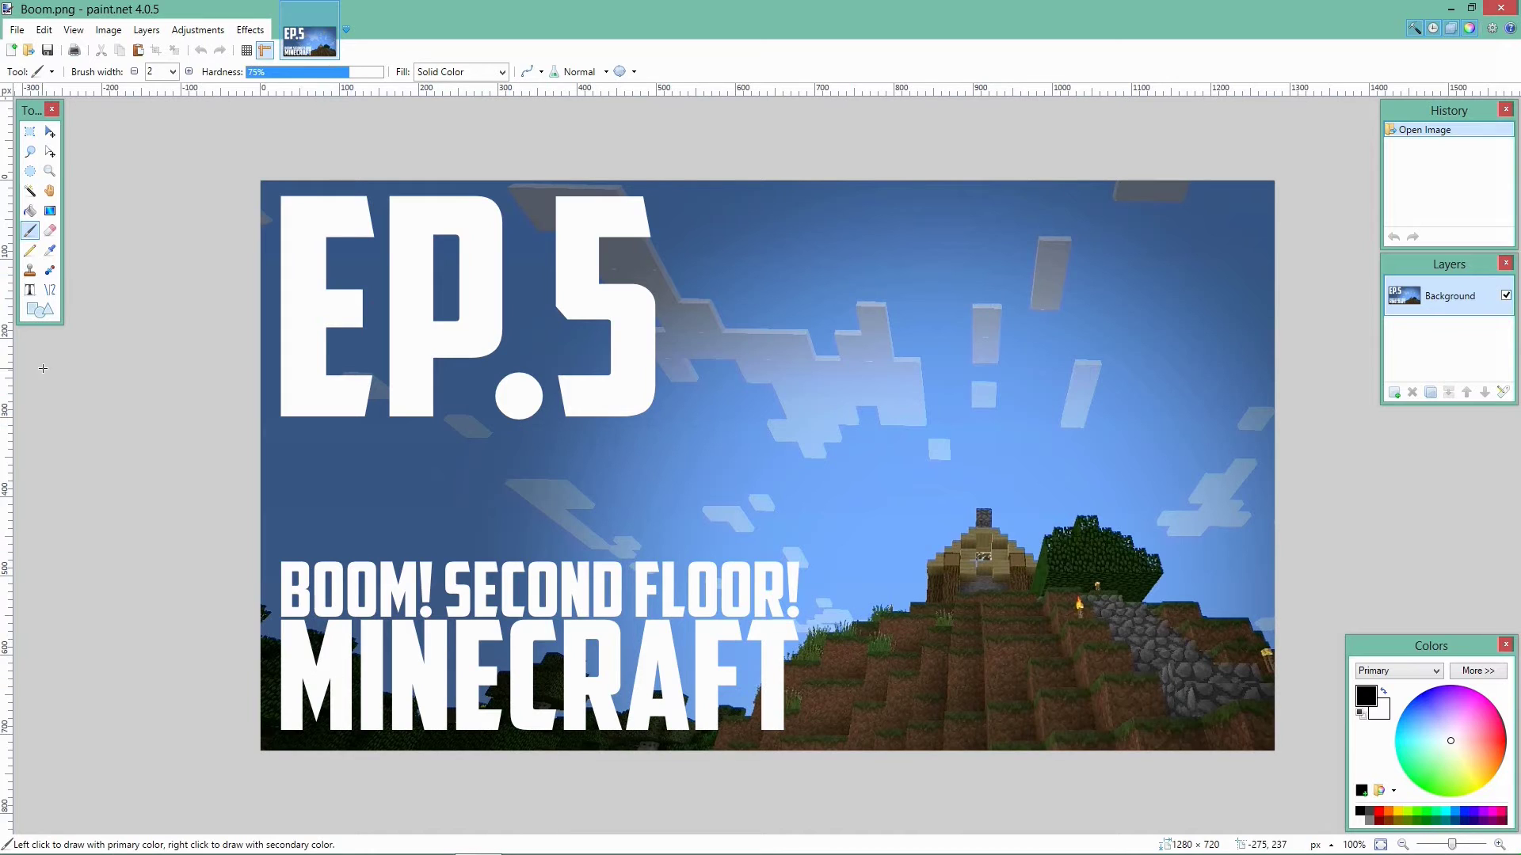
Activate the Text tool to show its font options, then restore the window size and close paint.net.
{"action": "left_click", "coordinate": [31, 291]}
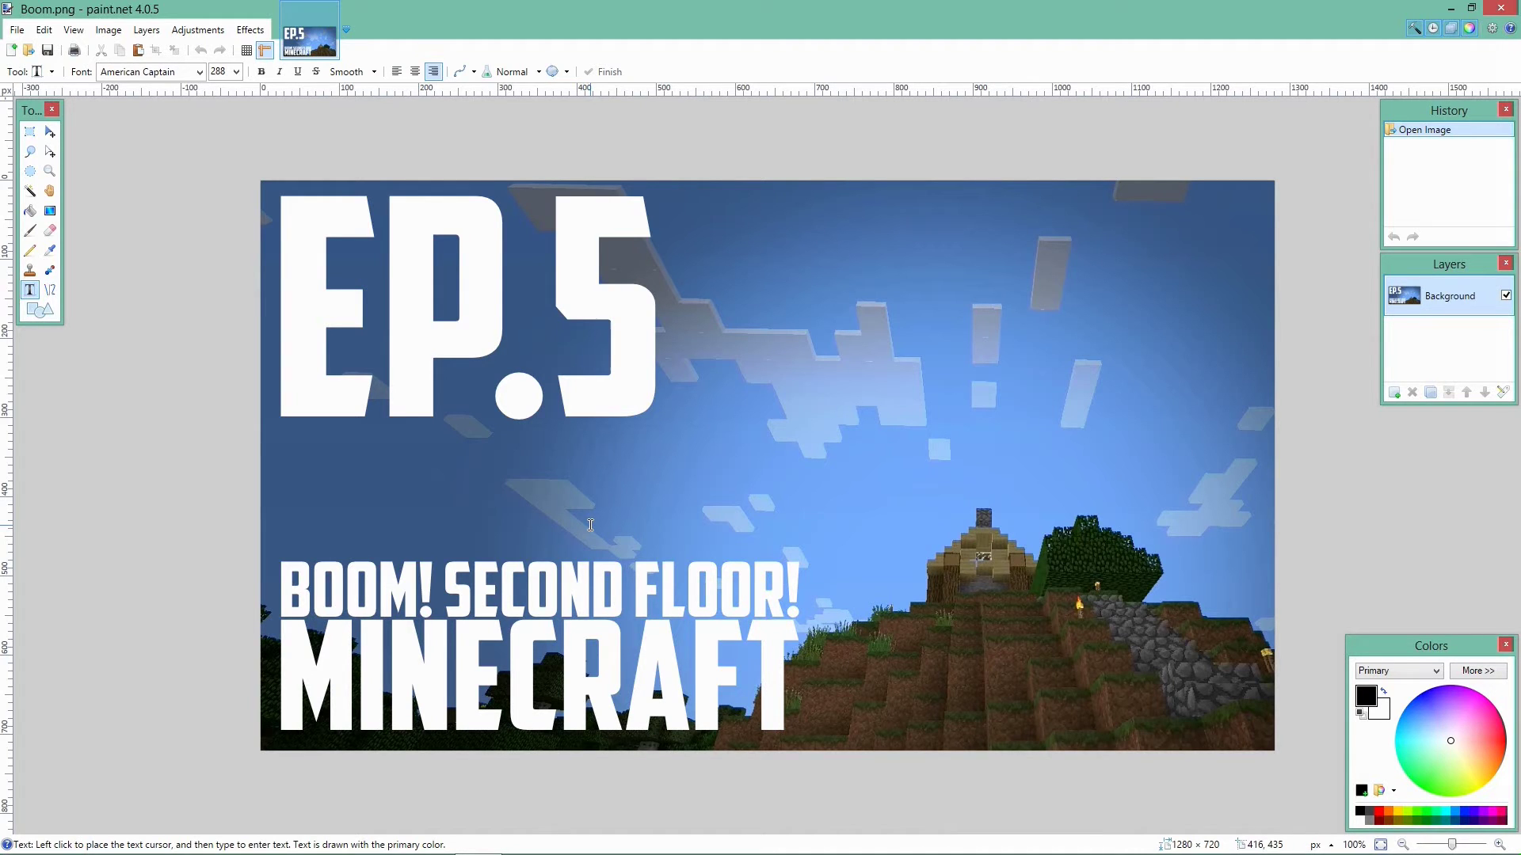
{"action": "mouse_move", "coordinate": [879, 10]}
{"action": "left_mouse_down"}
{"action": "mouse_move", "coordinate": [914, 111]}
{"action": "mouse_move", "coordinate": [648, 92]}
{"action": "left_mouse_up"}
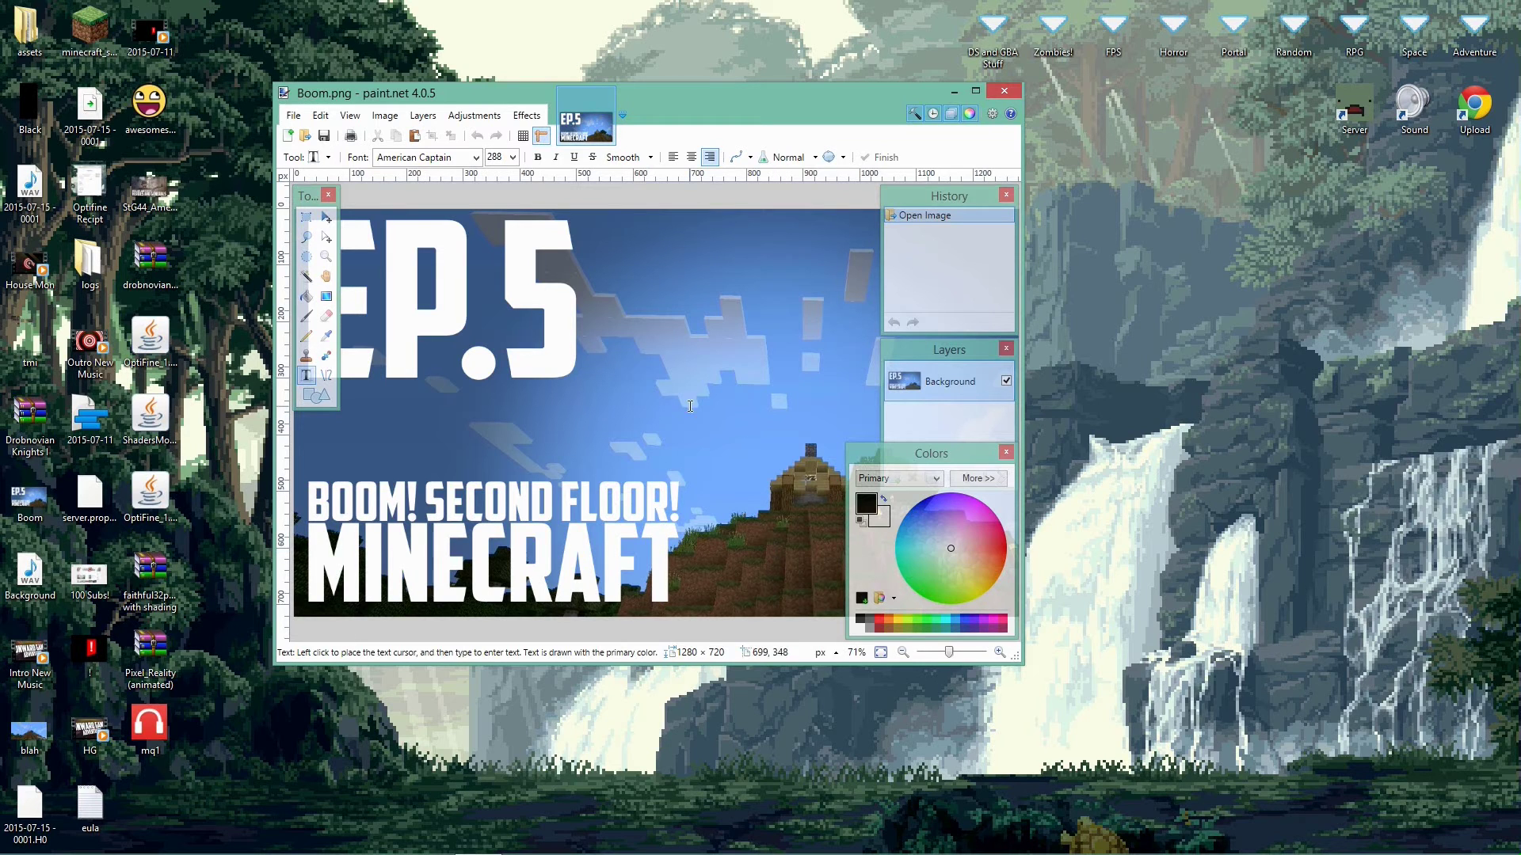
{"action": "left_click", "coordinate": [1006, 92]}
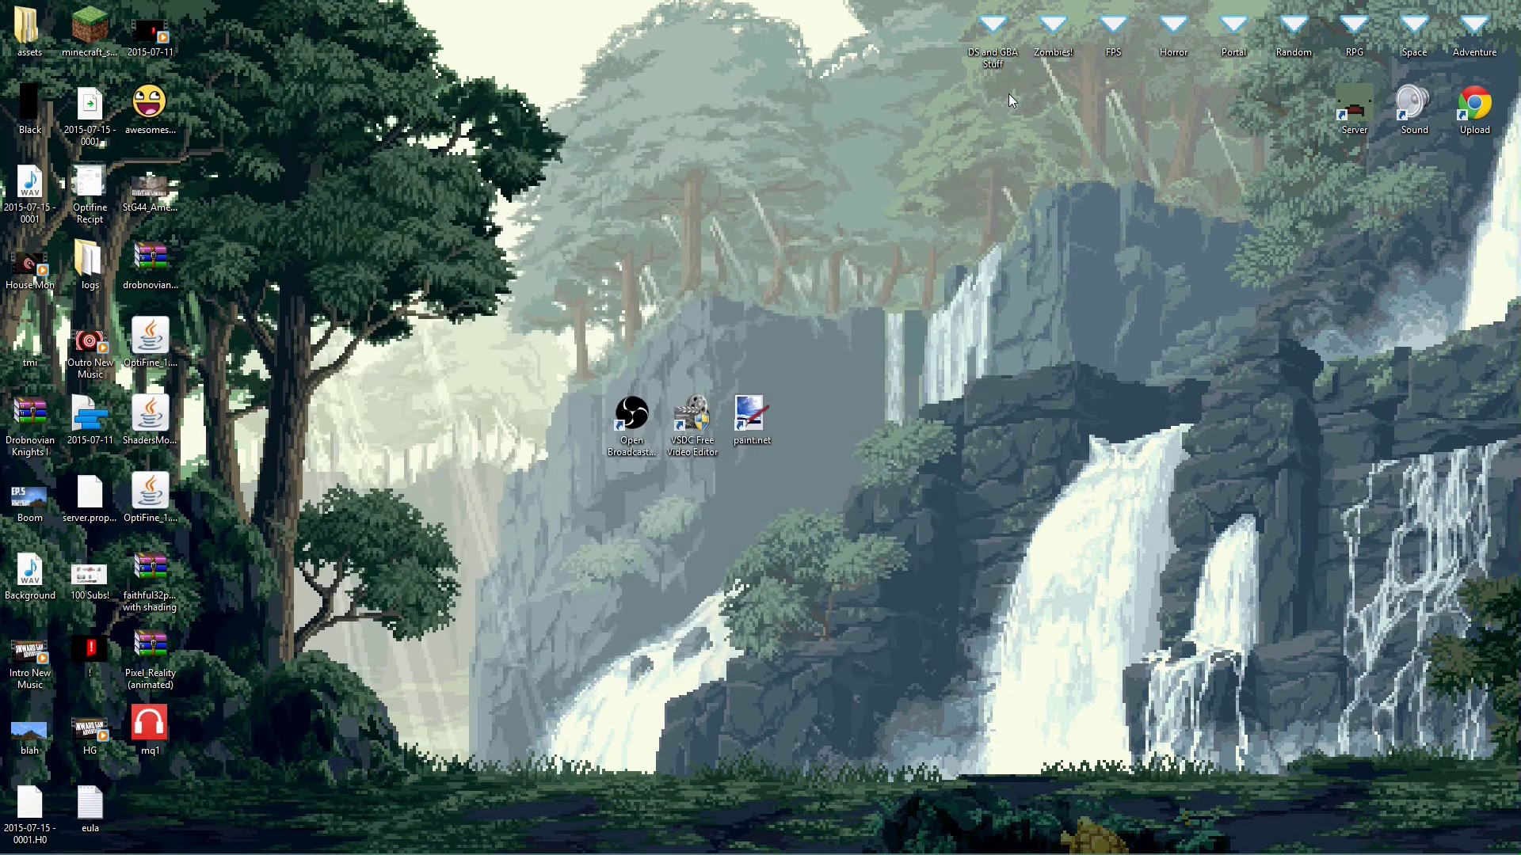